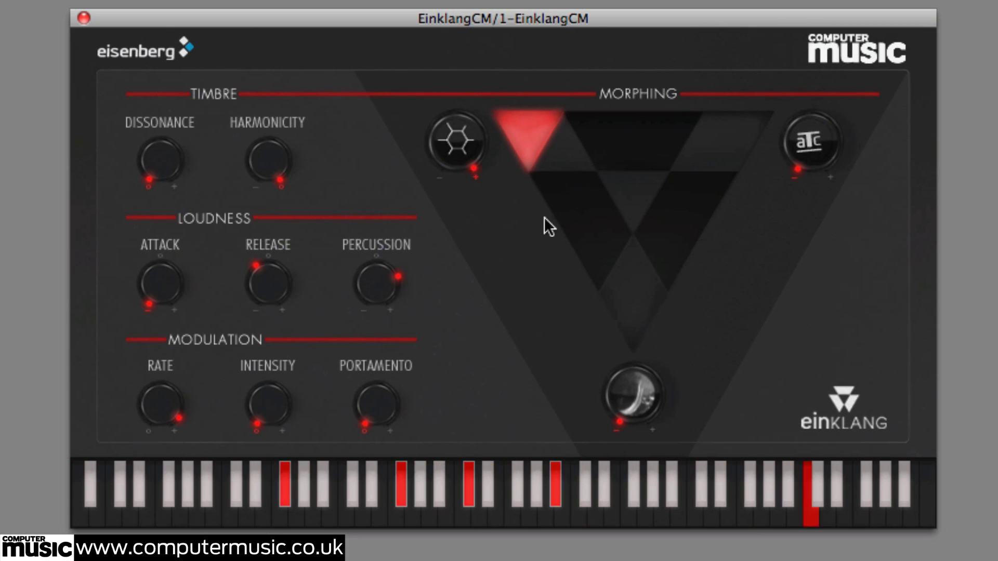
Adjust the Release and Percussion amounts and morph the sound from the red corner to the blue and green corners
drag(285, 276, 283, 280)
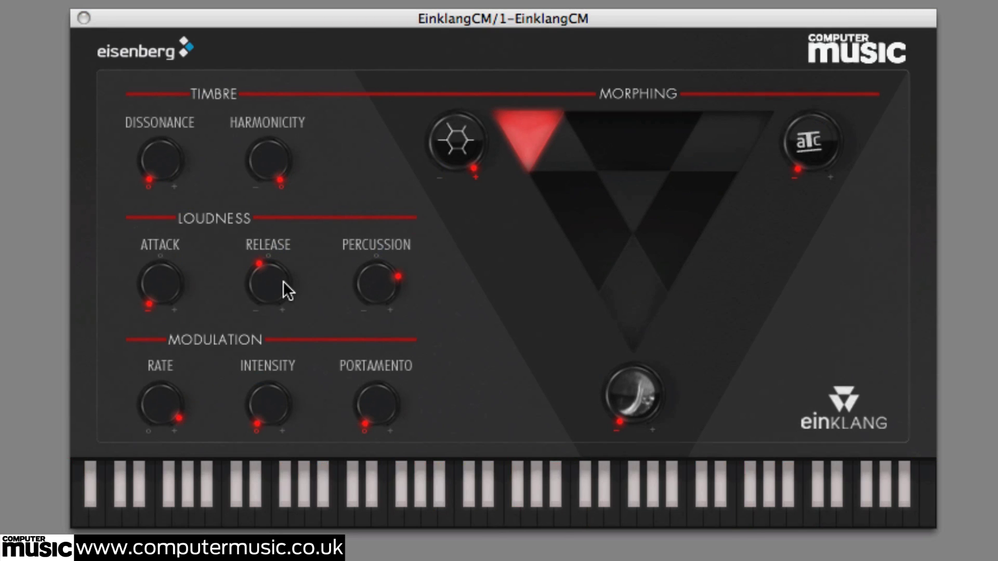
drag(391, 287, 387, 291)
drag(529, 133, 890, 117)
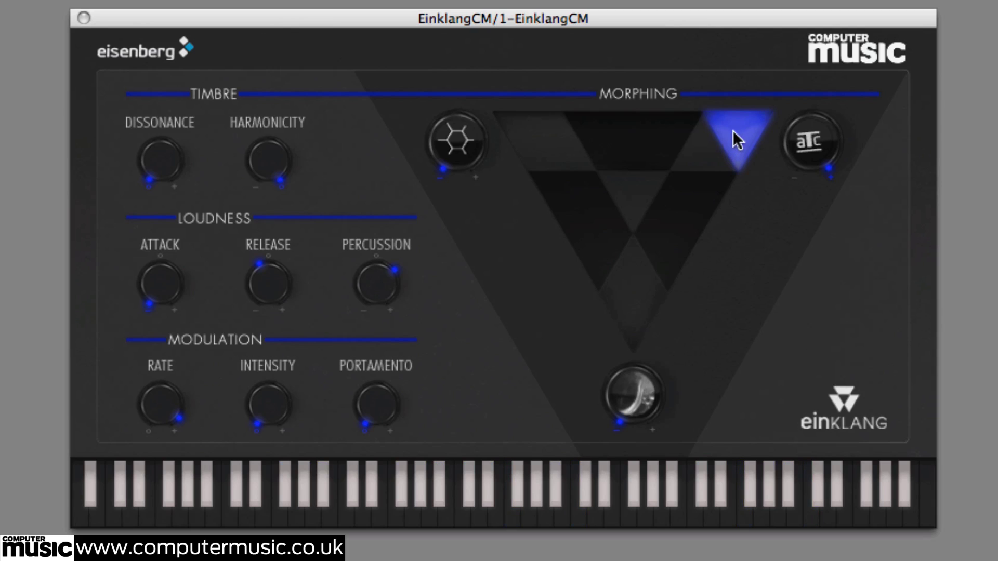
drag(733, 131, 633, 314)
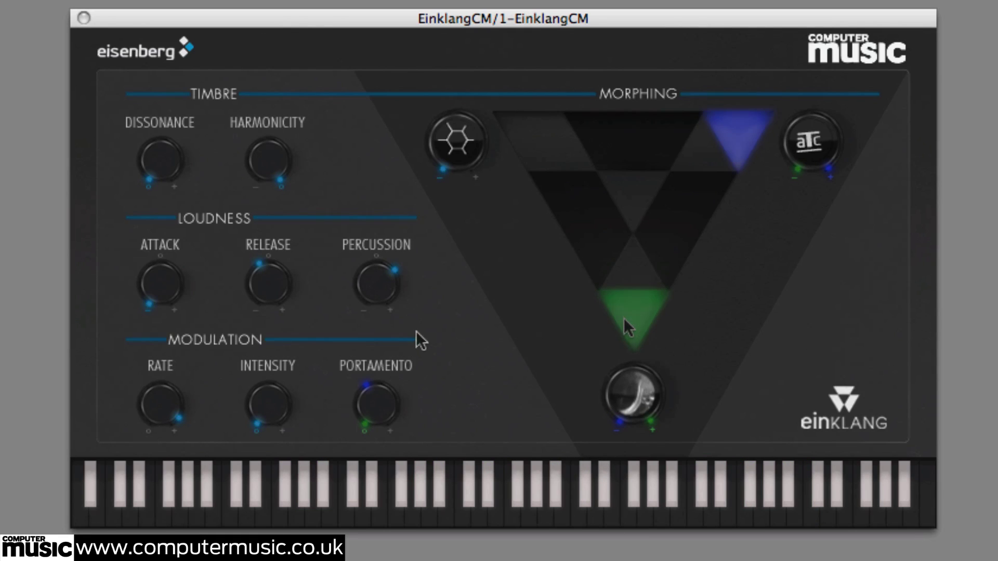
Raise Percussion, shorten Release, increase modulation Intensity and turn Dissonance fully up
drag(379, 285, 380, 282)
drag(257, 301, 257, 312)
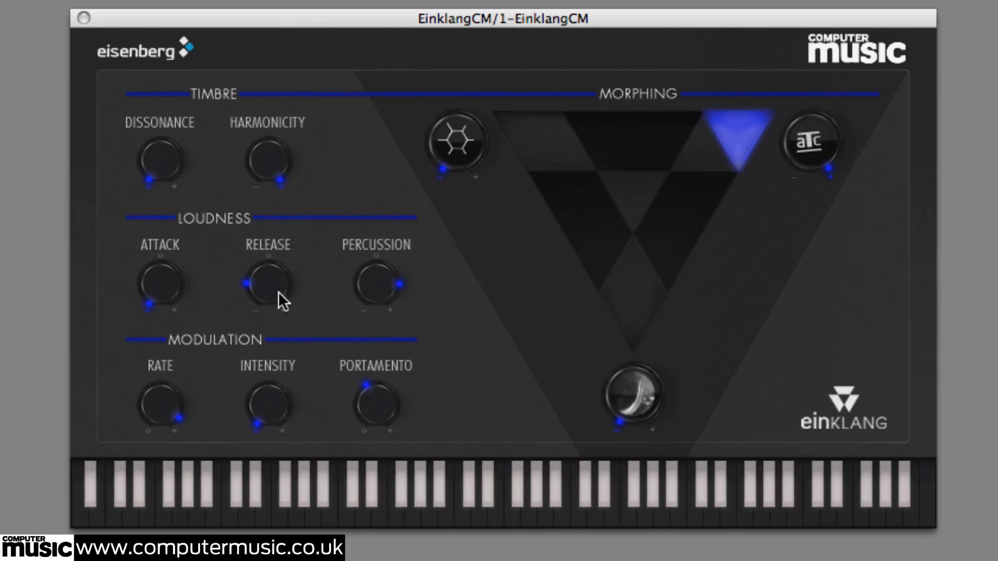
drag(277, 401, 281, 365)
drag(163, 178, 167, 30)
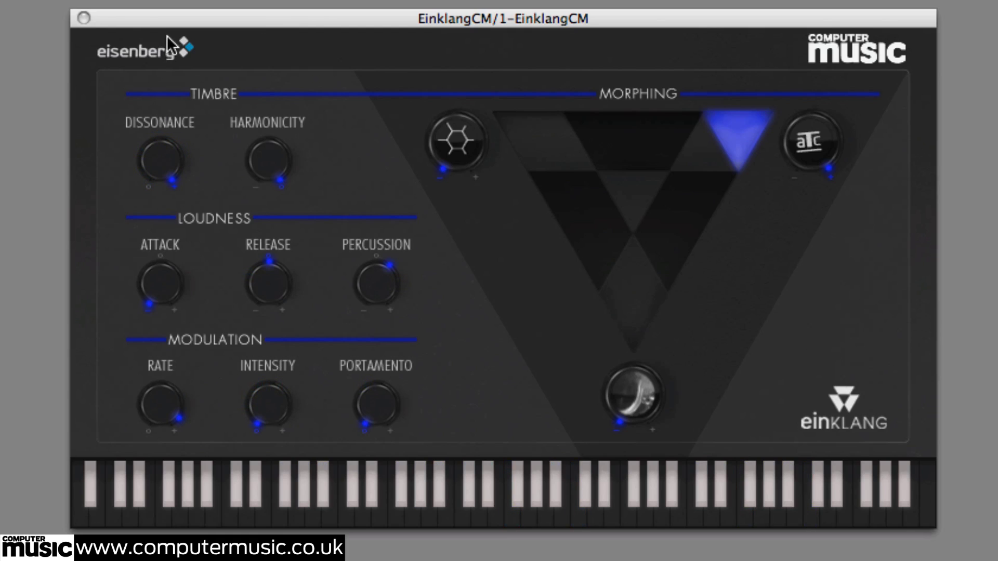
Lengthen the Release and adjust the modulation Rate and Intensity of the synth sound
drag(267, 283, 261, 248)
drag(280, 331, 288, 320)
drag(163, 410, 248, 423)
drag(181, 400, 176, 382)
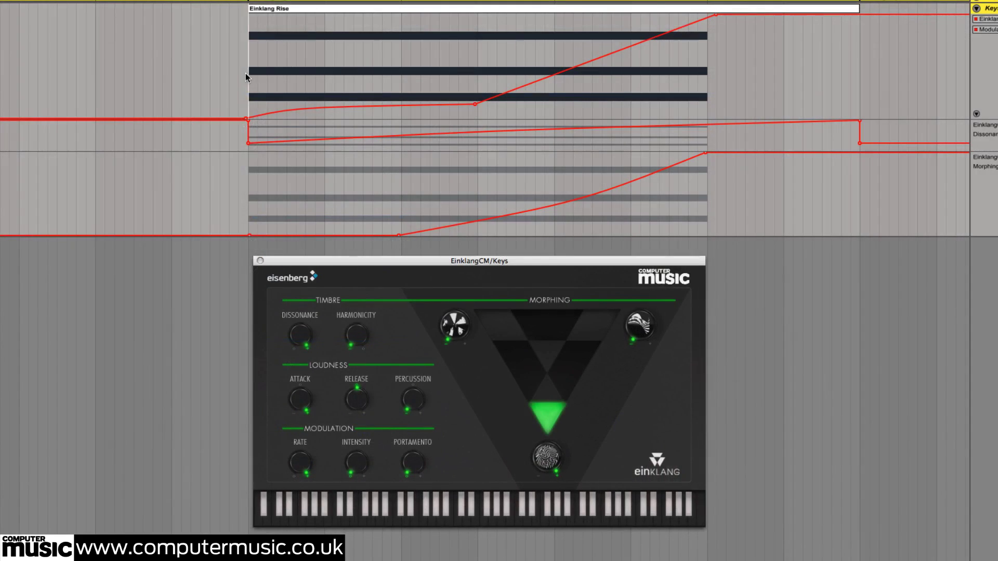
Play the Einklang Rise clip with its Dissonance and Morphing automation
key(space)
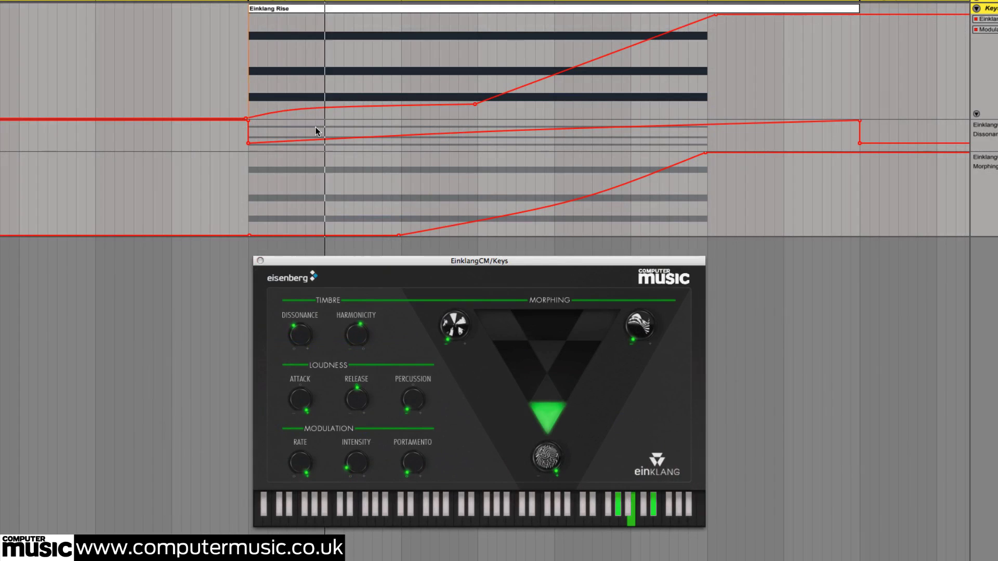
drag(475, 104, 475, 95)
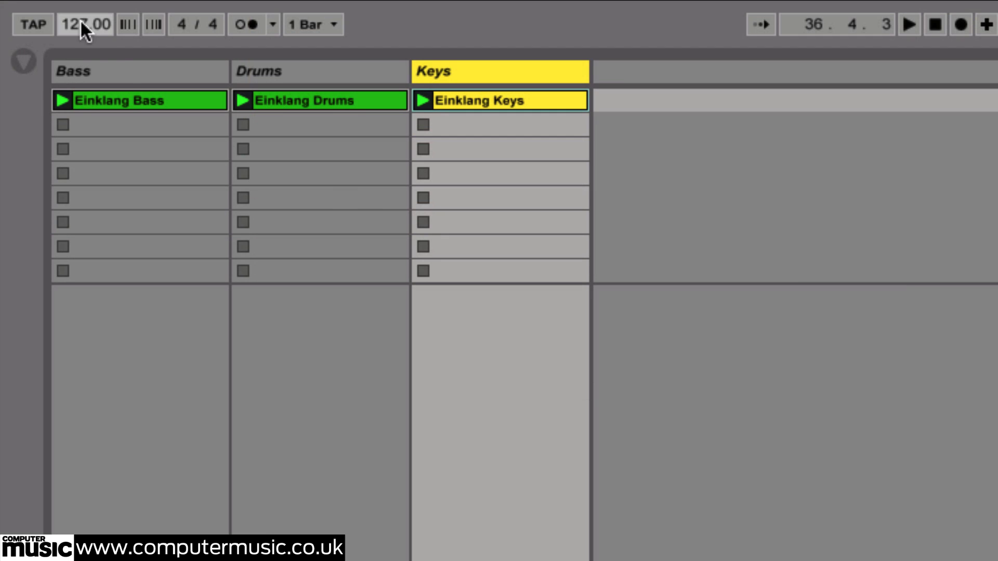
Select the Bass and Drums tracks in turn and play back their Einklang loops
click(123, 69)
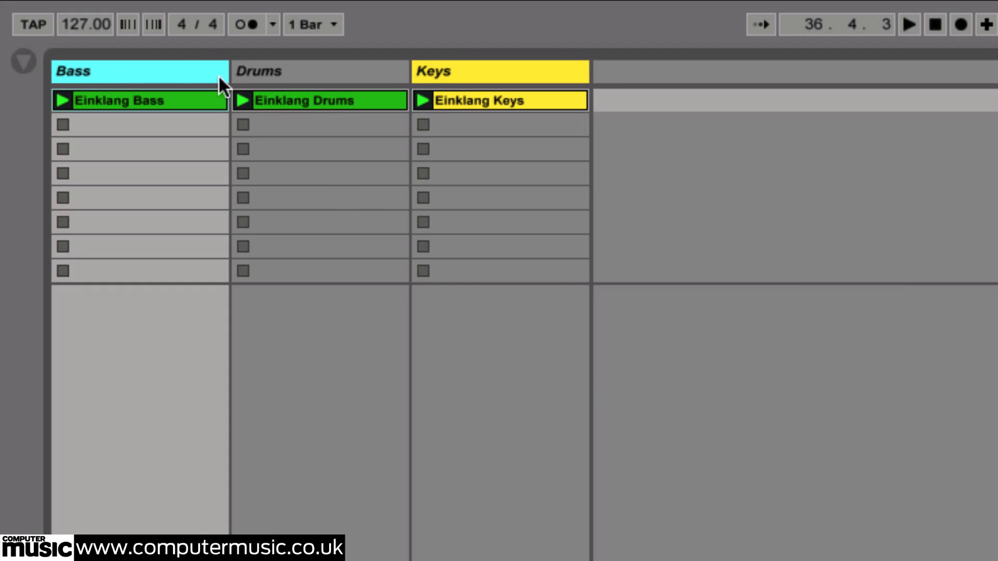
click(337, 77)
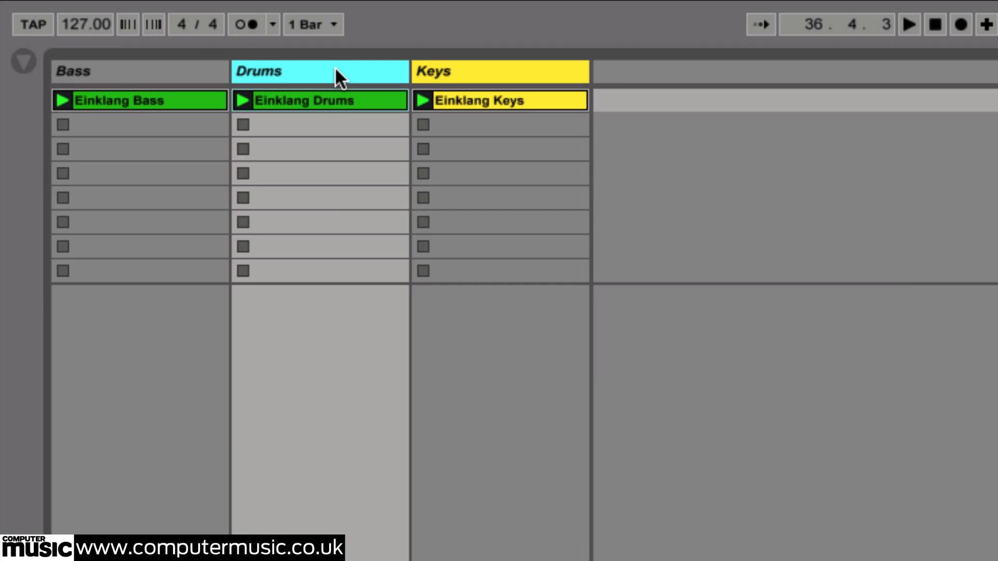
key(space)
key(space)
Load EinklangCM on the Keys track and continue with the CM version
click(468, 71)
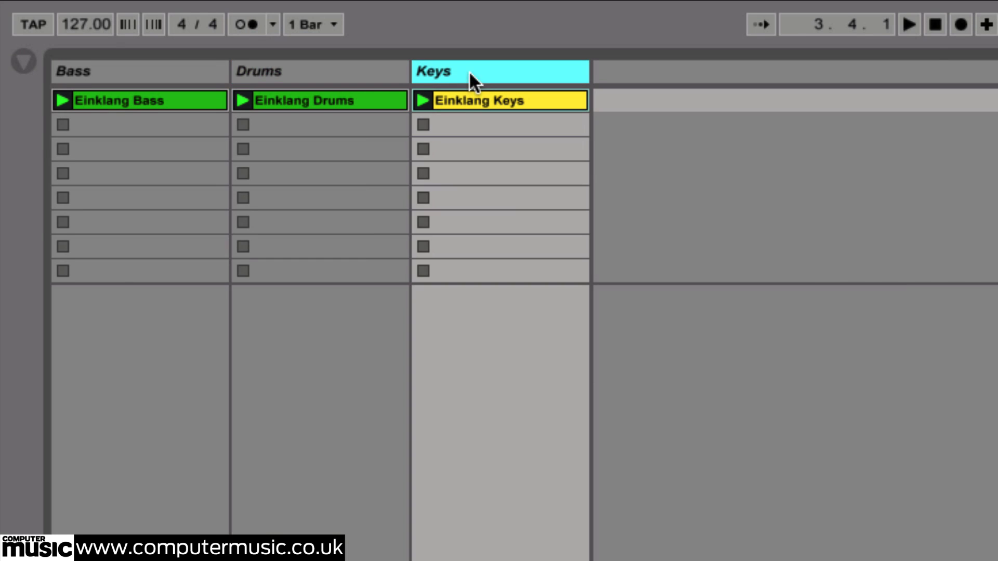
click(23, 61)
double_click(261, 147)
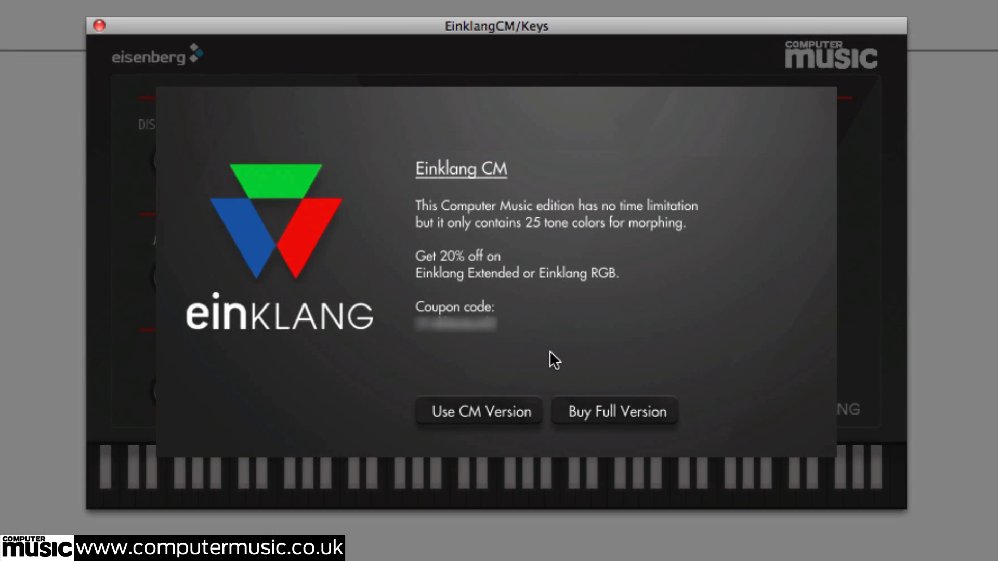
click(511, 416)
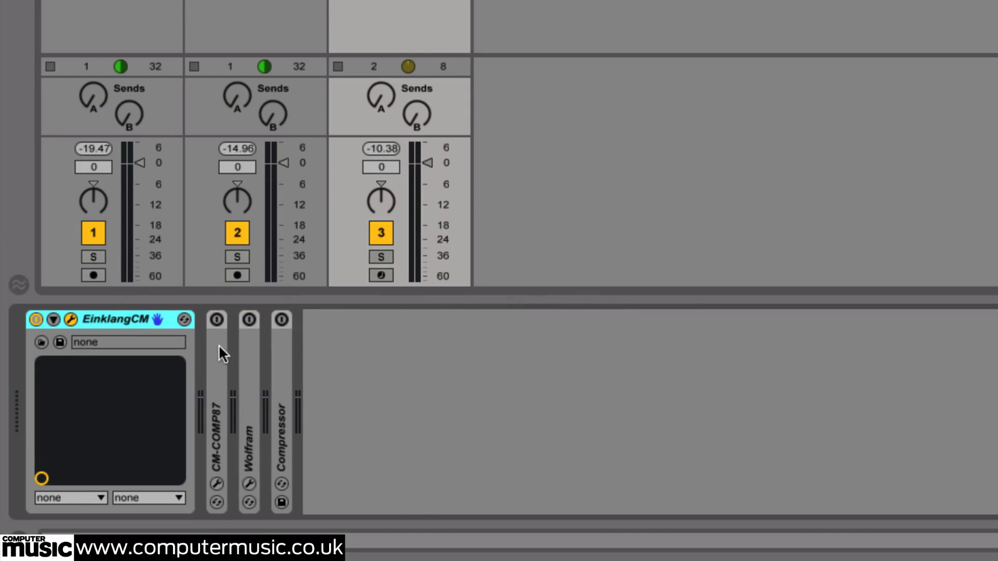
Unfold and enable the CM-COMP87, Wolfram and Compressor effects on the Keys track and raise its sends A and B
double_click(218, 346)
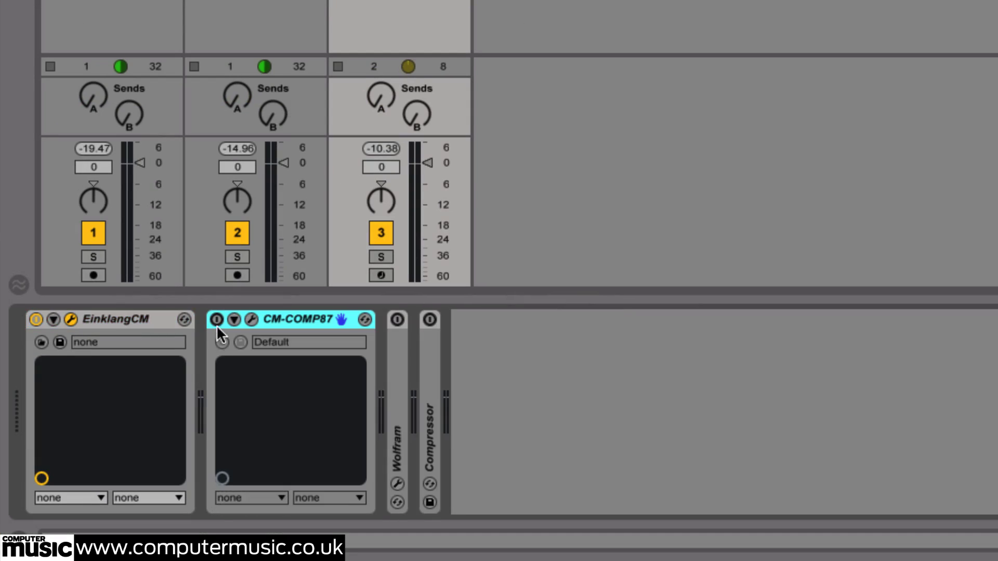
click(216, 319)
double_click(392, 343)
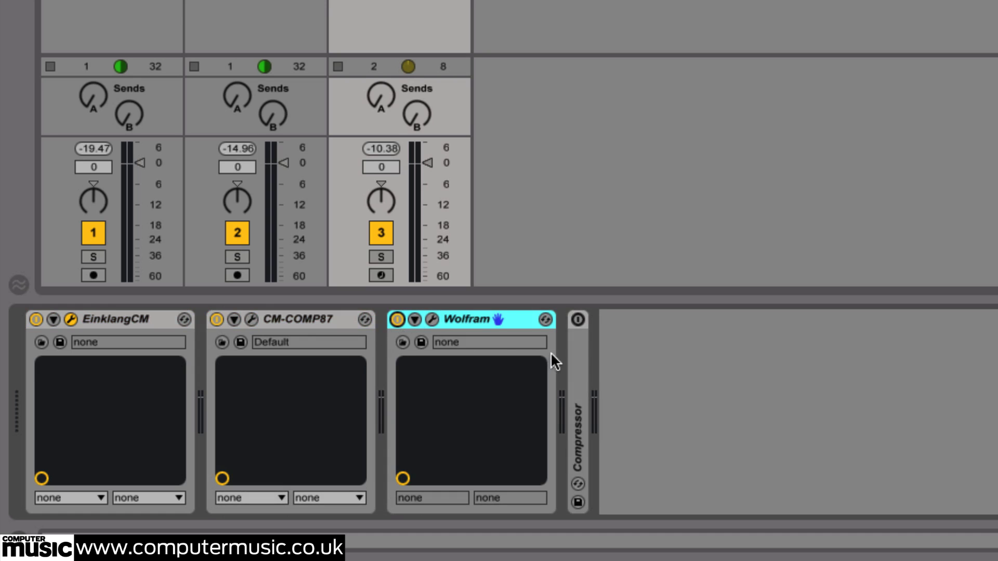
double_click(579, 348)
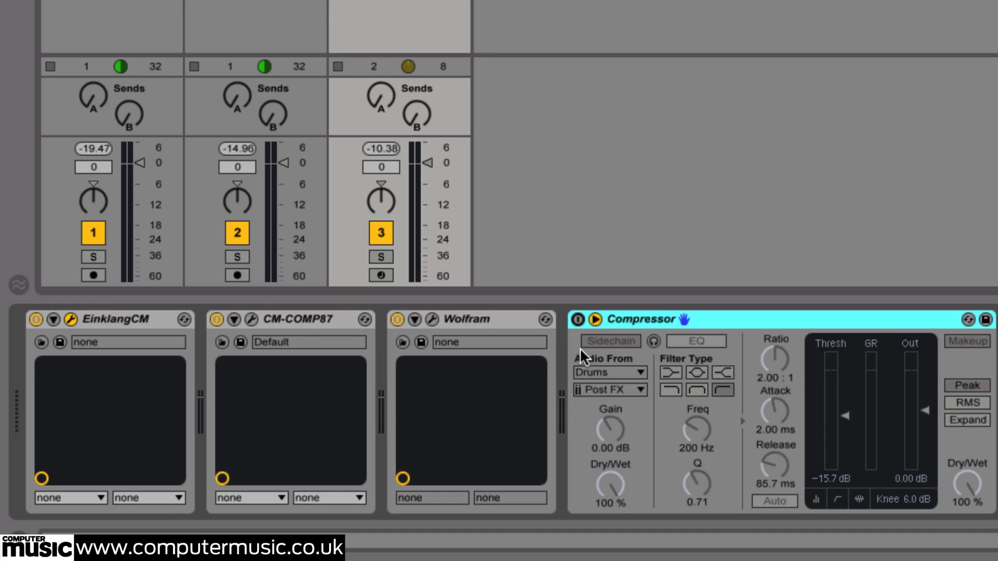
click(577, 319)
drag(379, 97, 379, 84)
drag(426, 119, 426, 99)
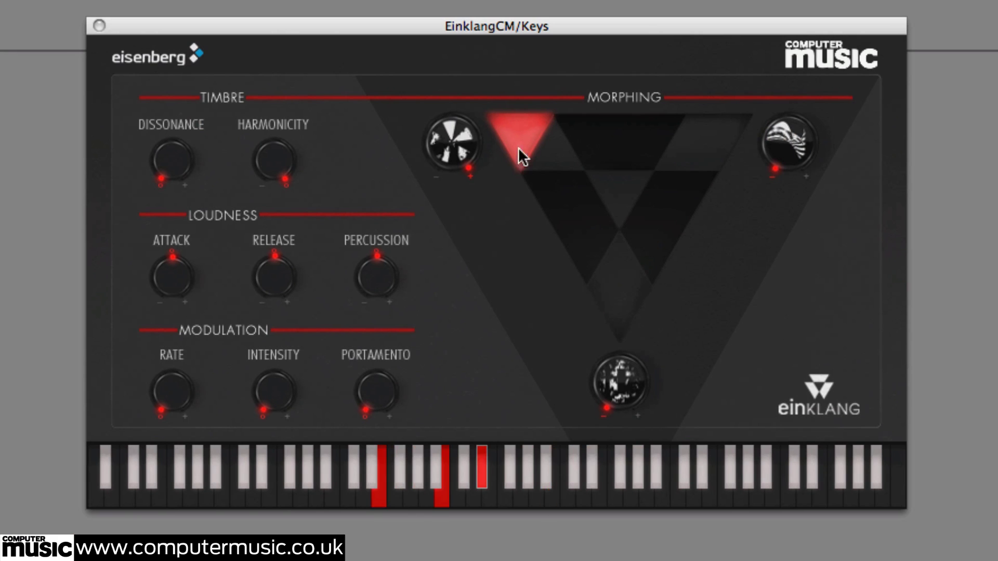
Morph the sound from Kalyxorimba to Stringify, on to Wurly, and into the middle of the morphing triangle
drag(512, 127, 721, 134)
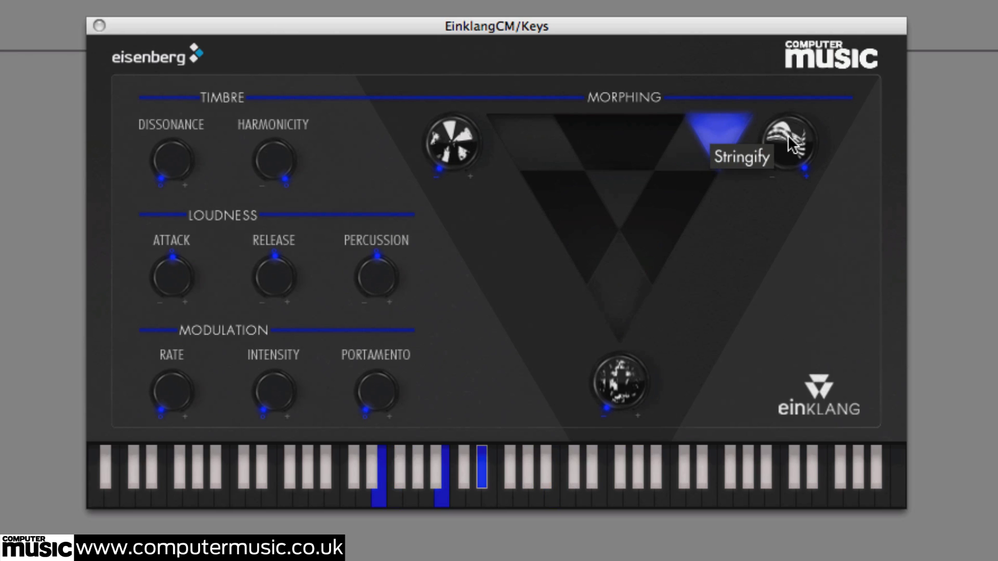
mouse_move(721, 121)
mouse_down()
mouse_move(568, 110)
mouse_move(734, 109)
mouse_up()
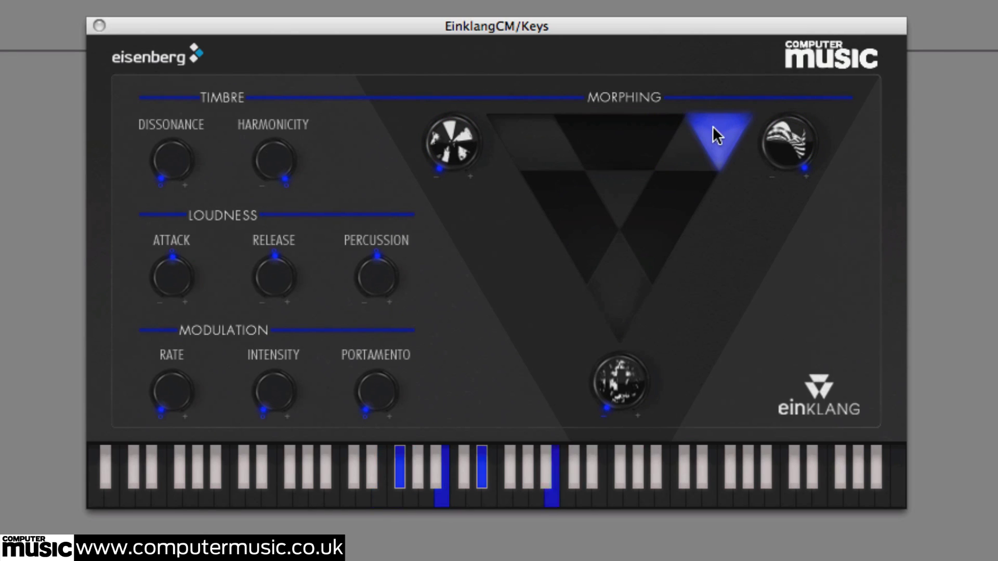
drag(713, 127, 622, 319)
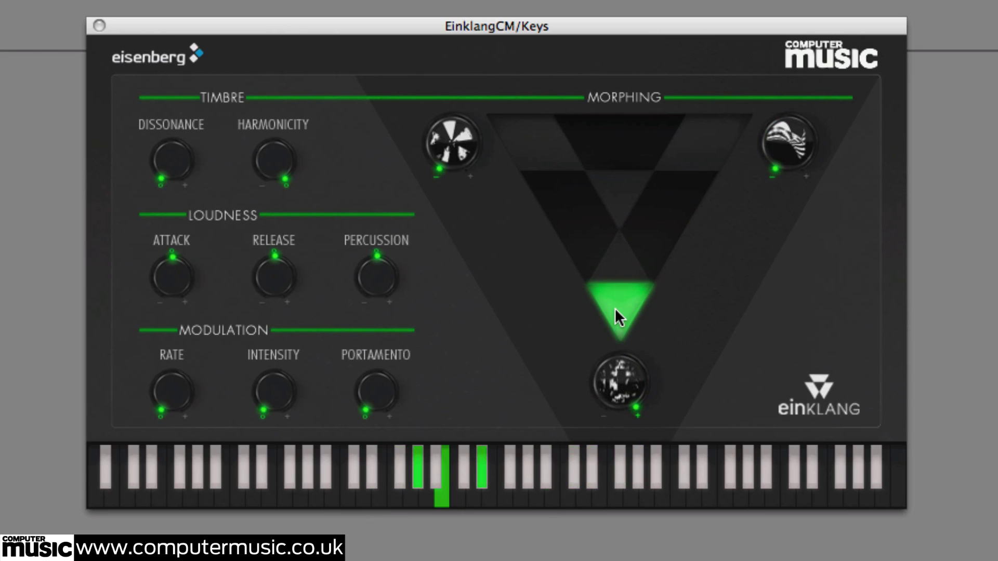
drag(614, 304, 610, 198)
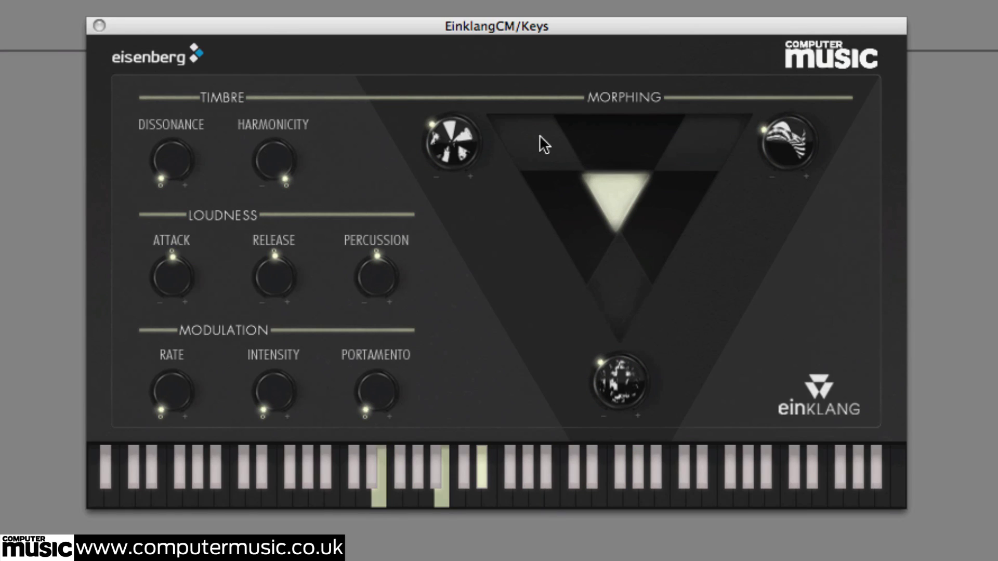
Audition single tones and blends at the corners, edges and centre of the morphing triangle, ending near the red corner
click(515, 125)
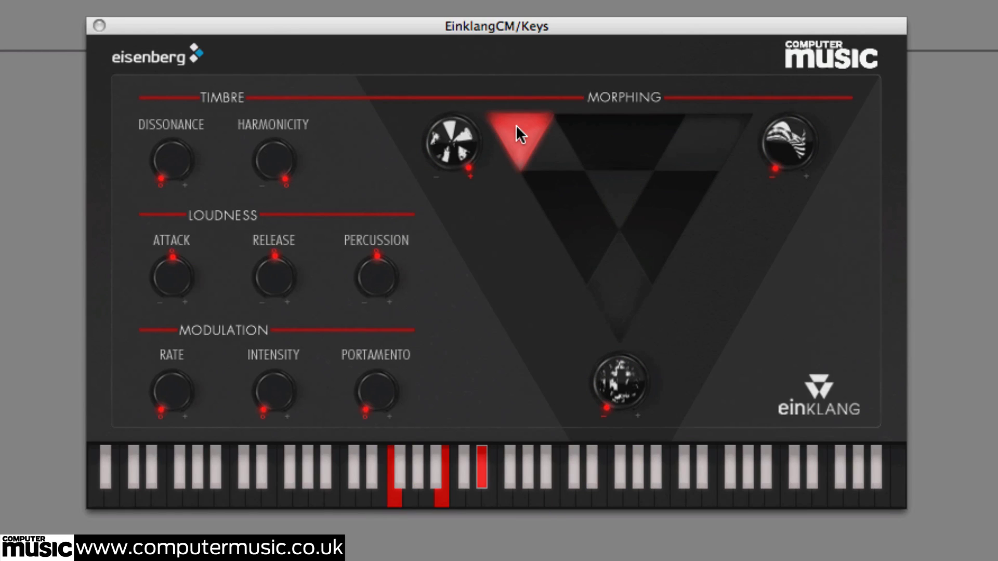
click(619, 293)
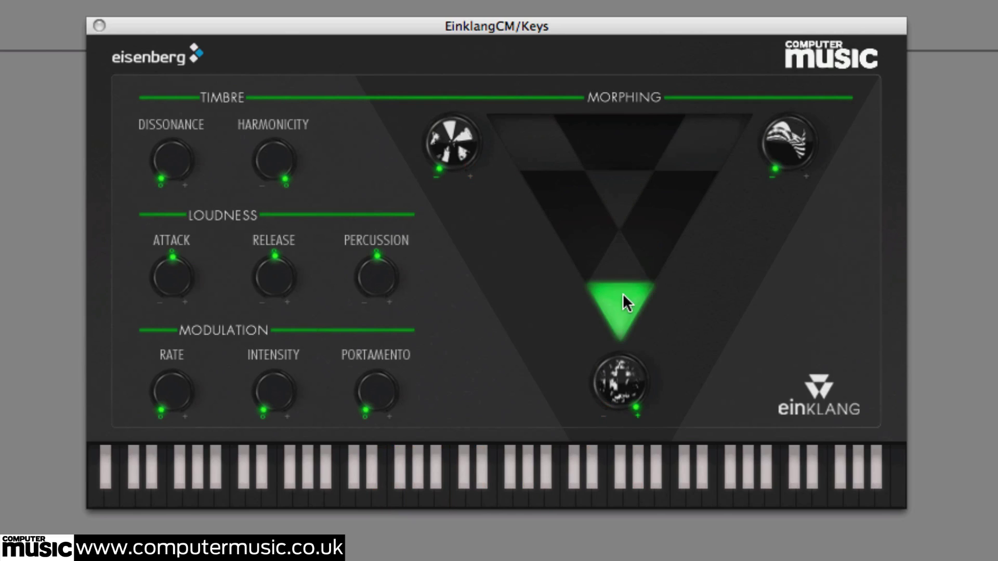
click(680, 207)
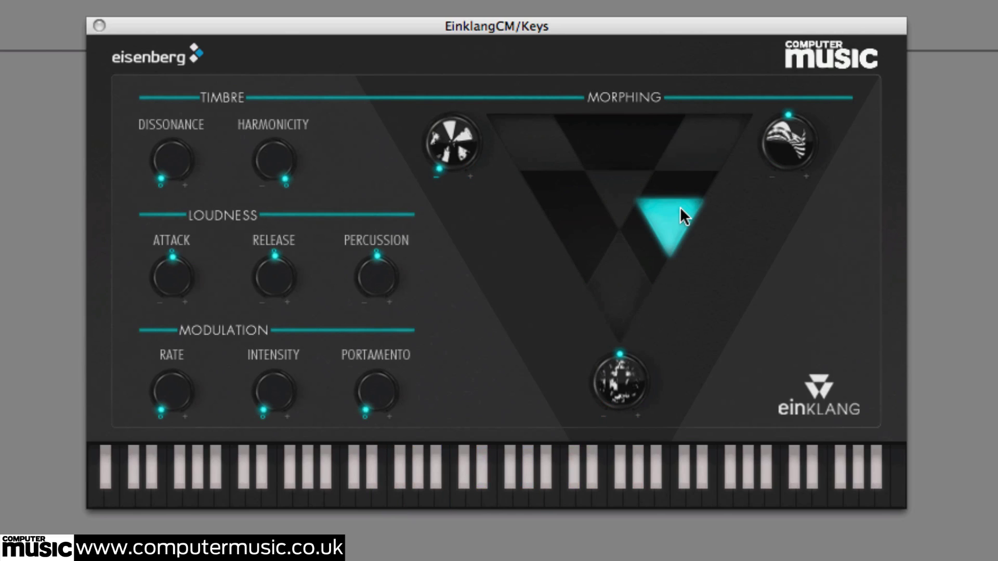
click(618, 121)
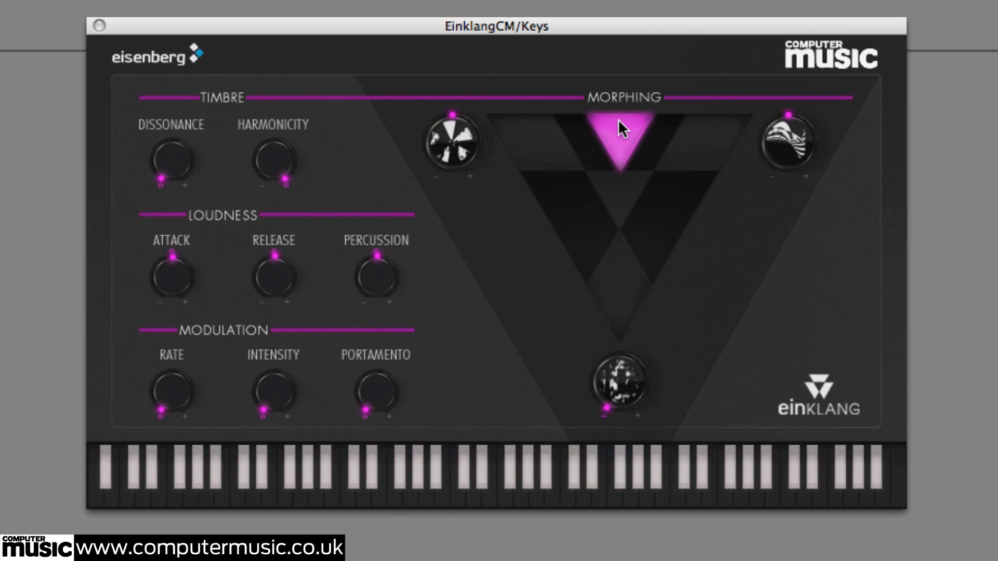
click(619, 187)
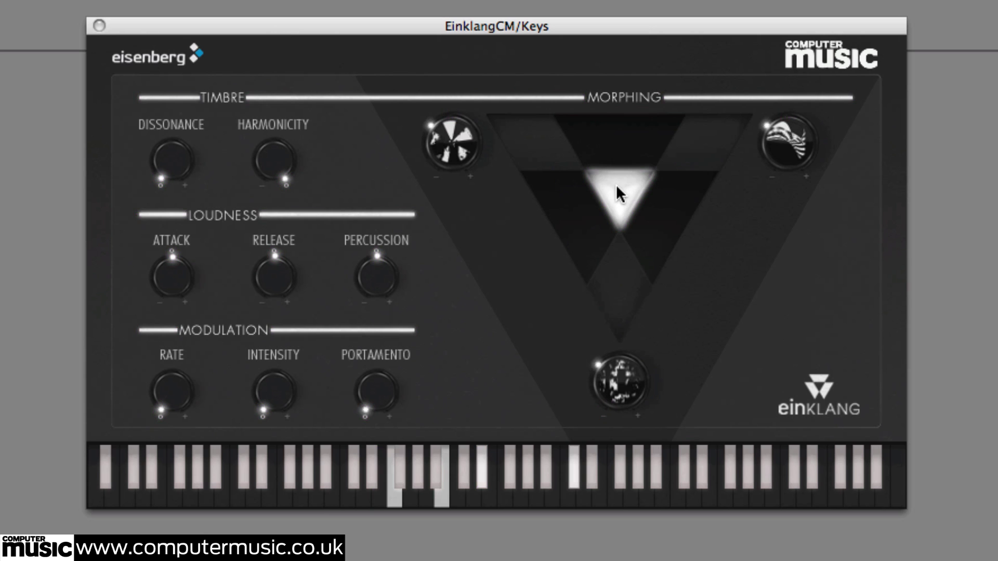
click(515, 143)
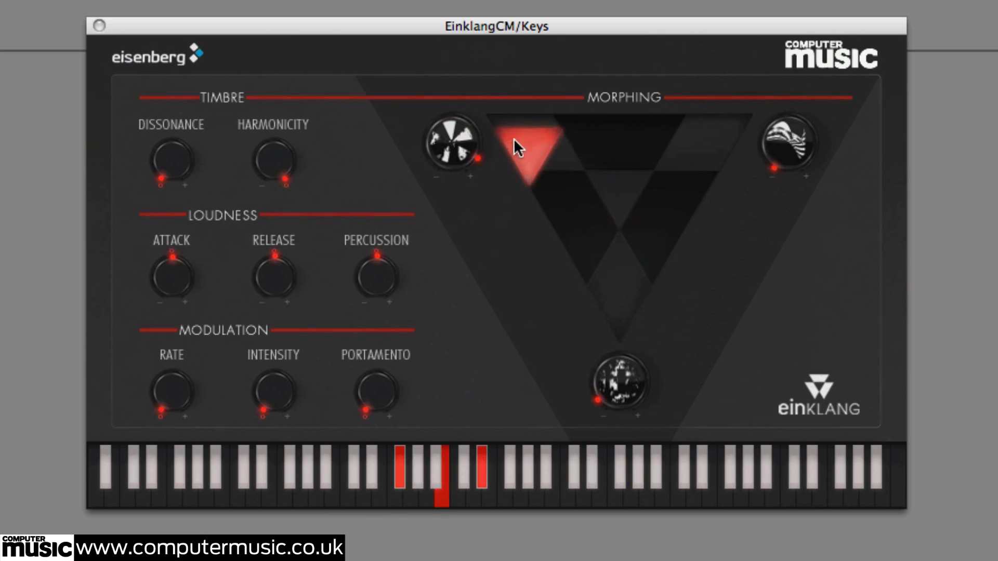
Load Brassy Split into the red corner's tone slot and, after morphing to the blue corner, Pad Machine into its slot
click(454, 136)
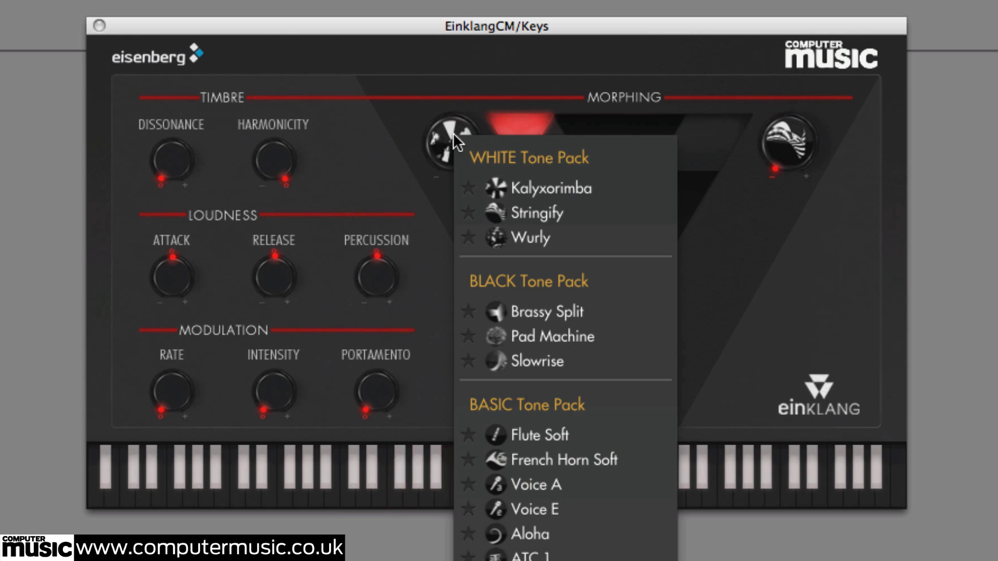
click(531, 312)
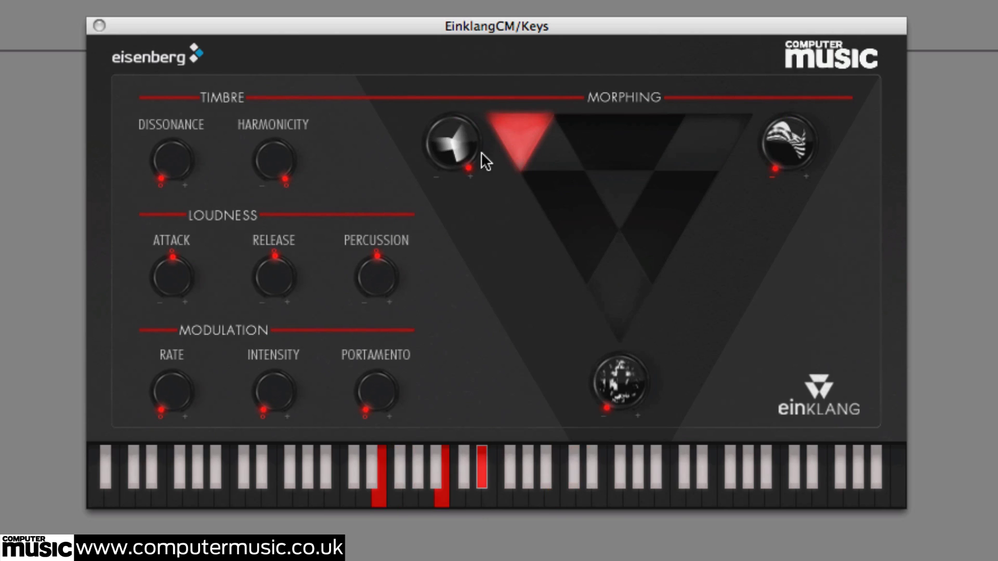
drag(512, 129, 747, 111)
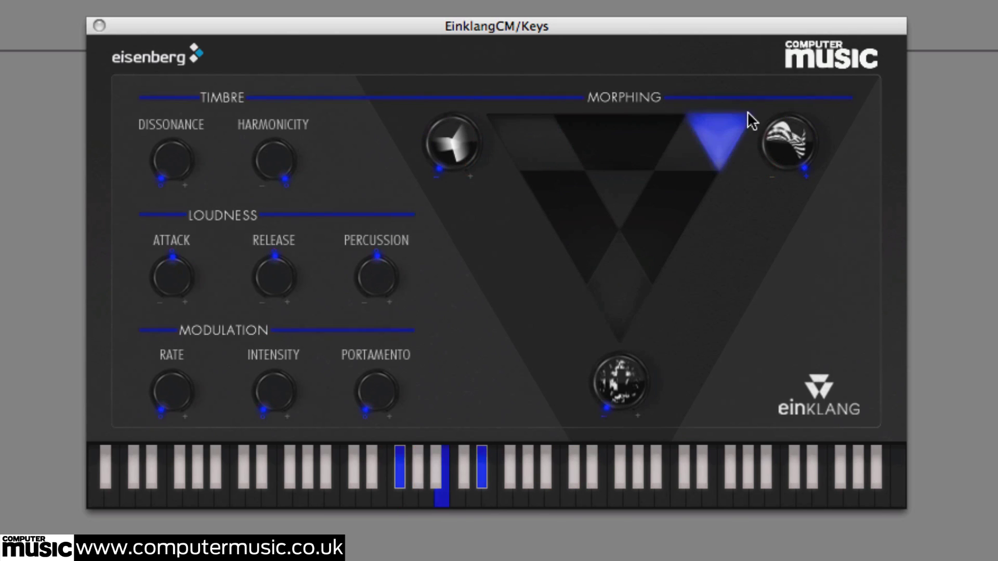
click(786, 127)
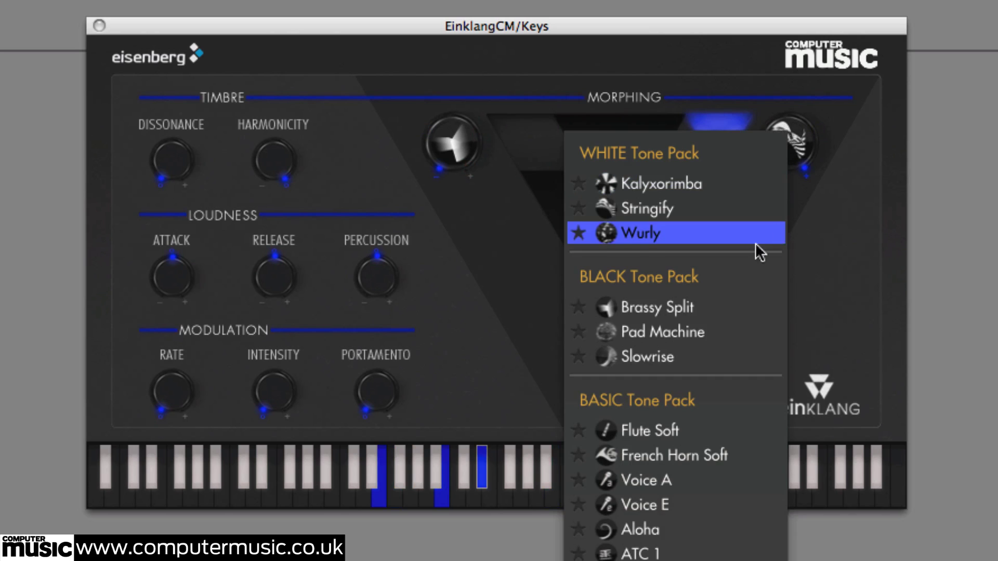
click(728, 336)
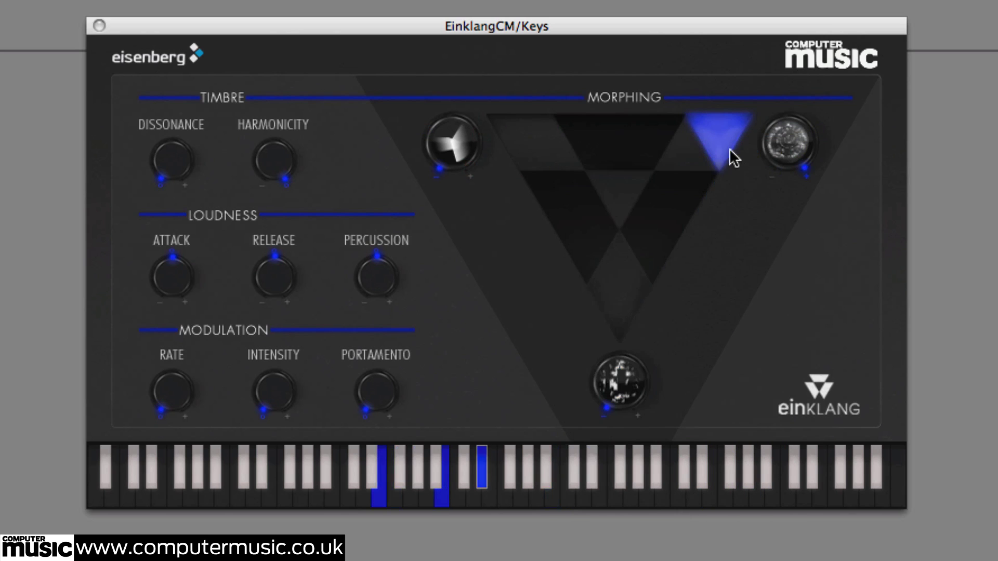
Morph to the green corner, mark Bowcry as a favourite tone, and load it into that corner's slot
drag(719, 151, 633, 400)
click(632, 399)
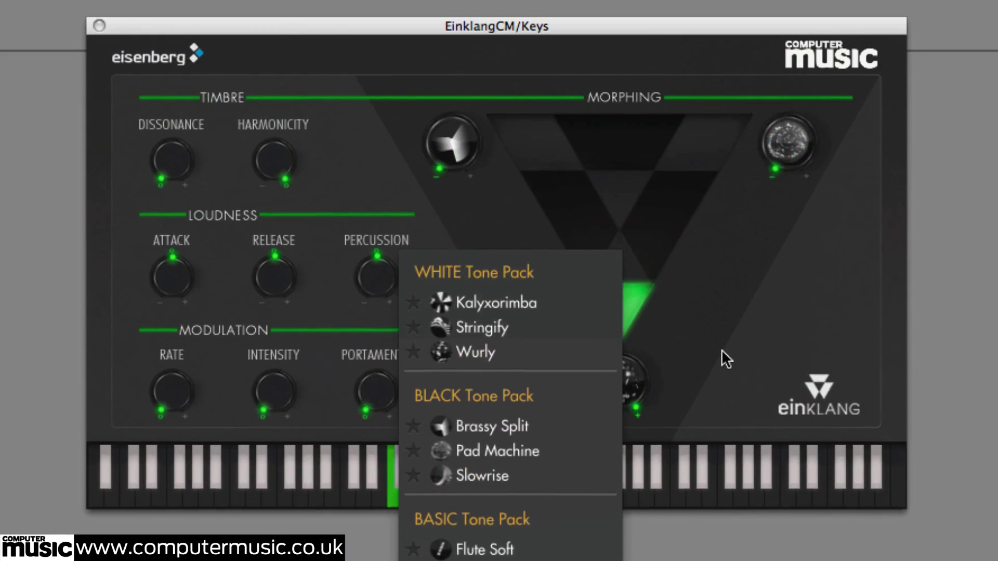
click(721, 349)
click(628, 370)
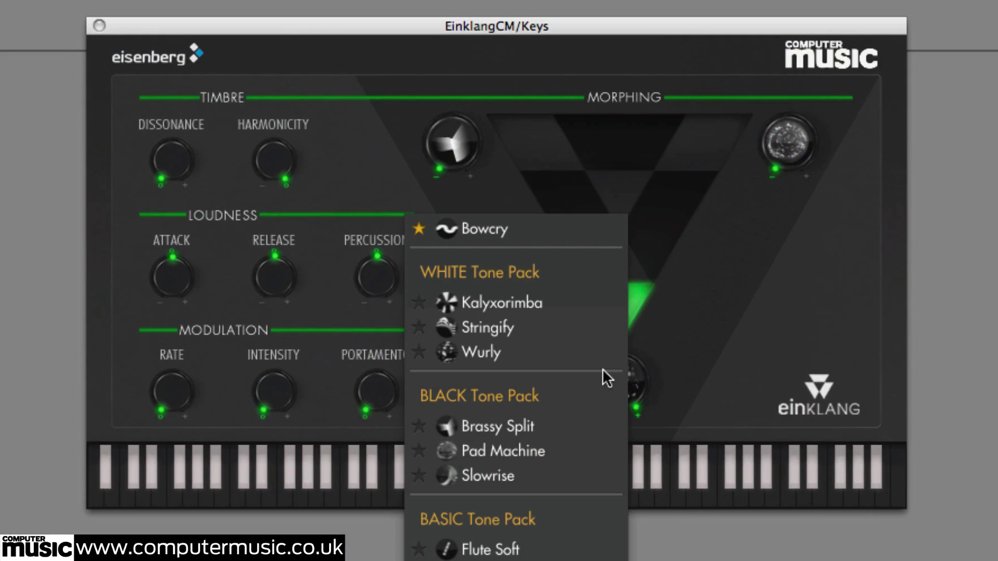
click(479, 229)
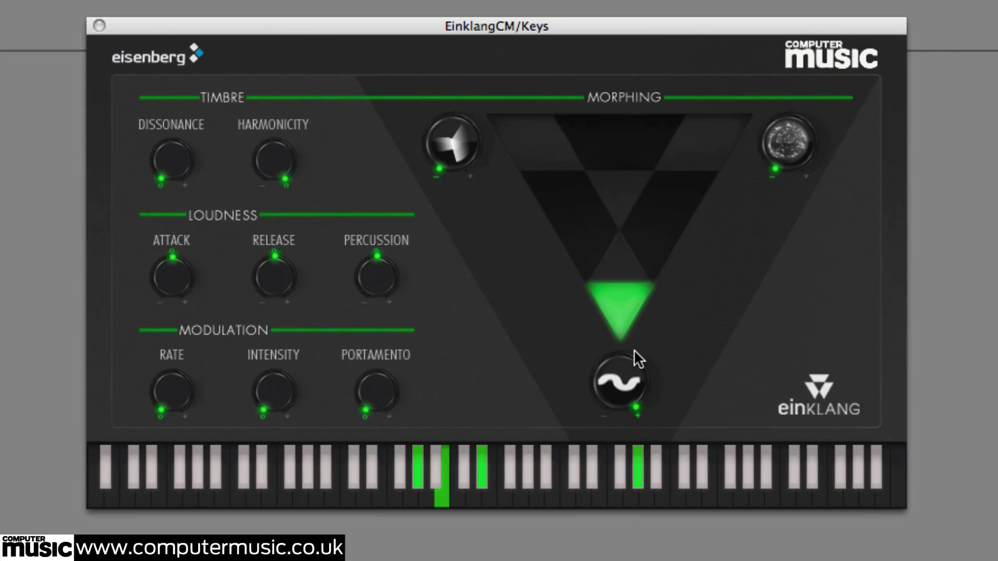
Try morphing with the gem locked to the mouse, release the lock, and return the gem to the green corner
right_click(623, 305)
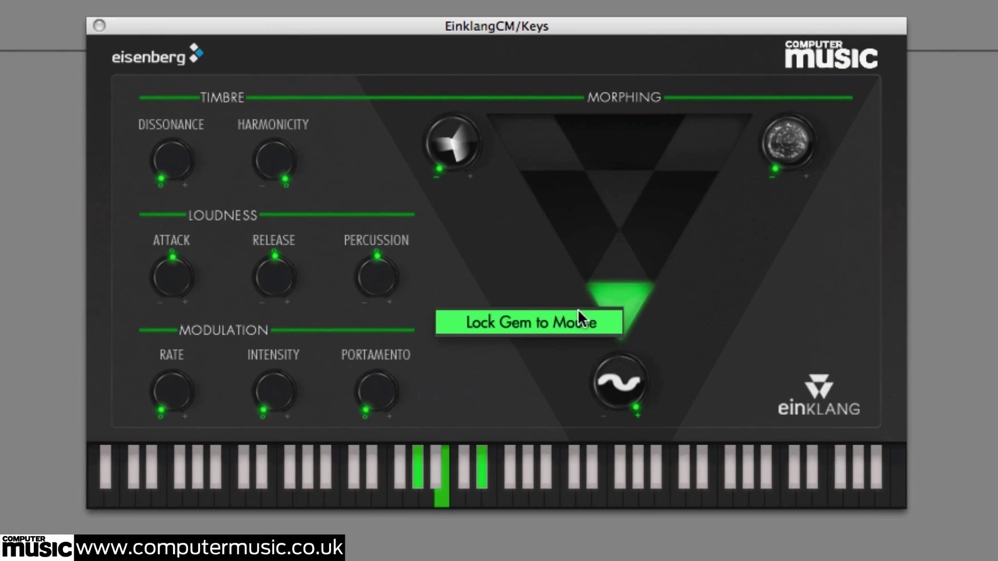
click(551, 322)
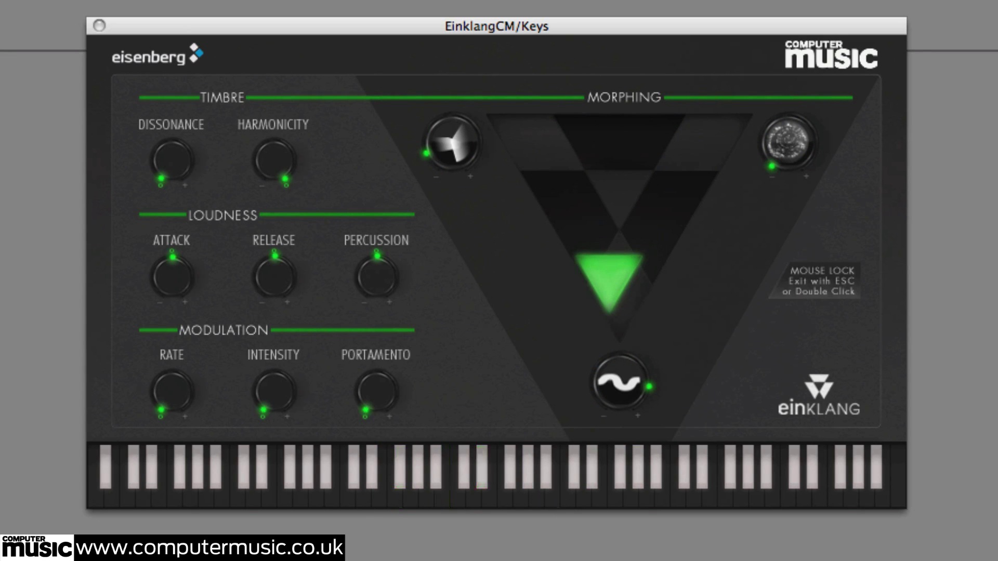
key(Escape)
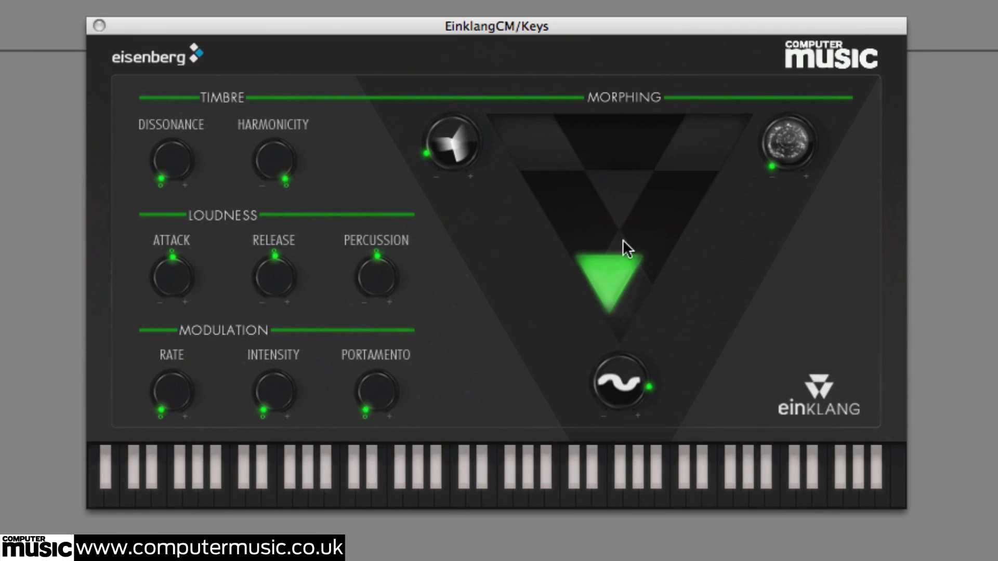
drag(616, 270, 622, 325)
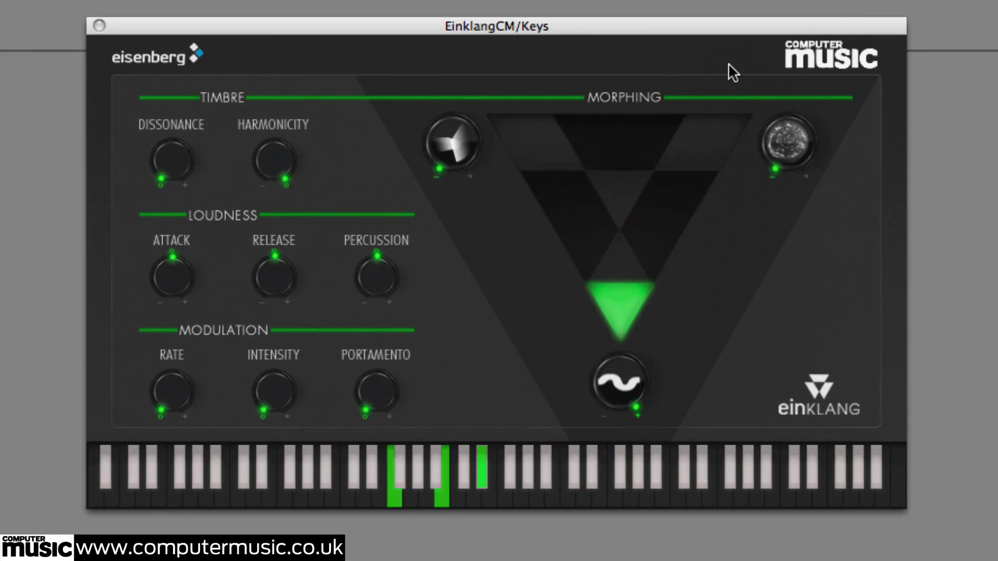
click(672, 23)
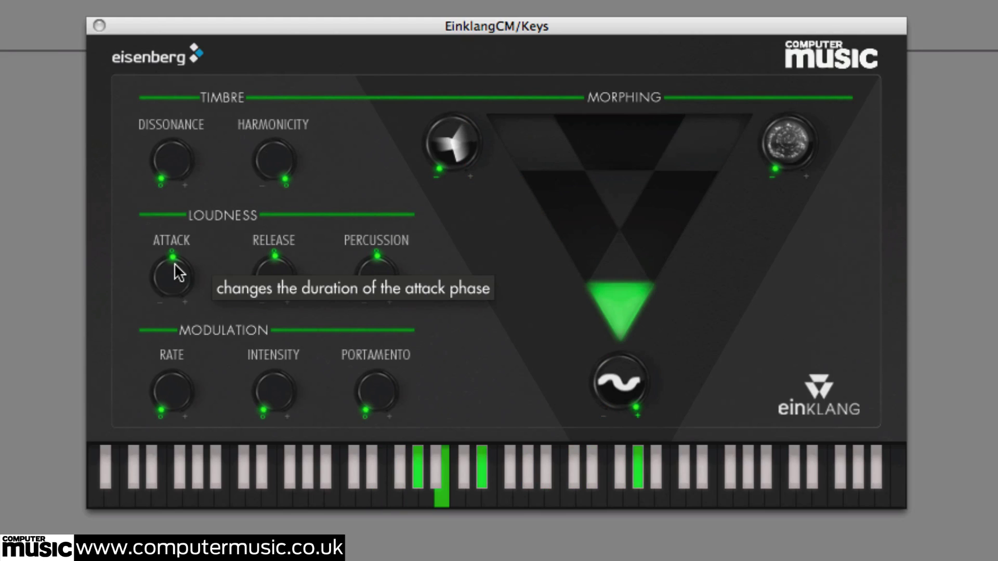
Audition Attack at its minimum, restore it to neutral, and try the Release control around its neutral setting
drag(174, 268, 186, 333)
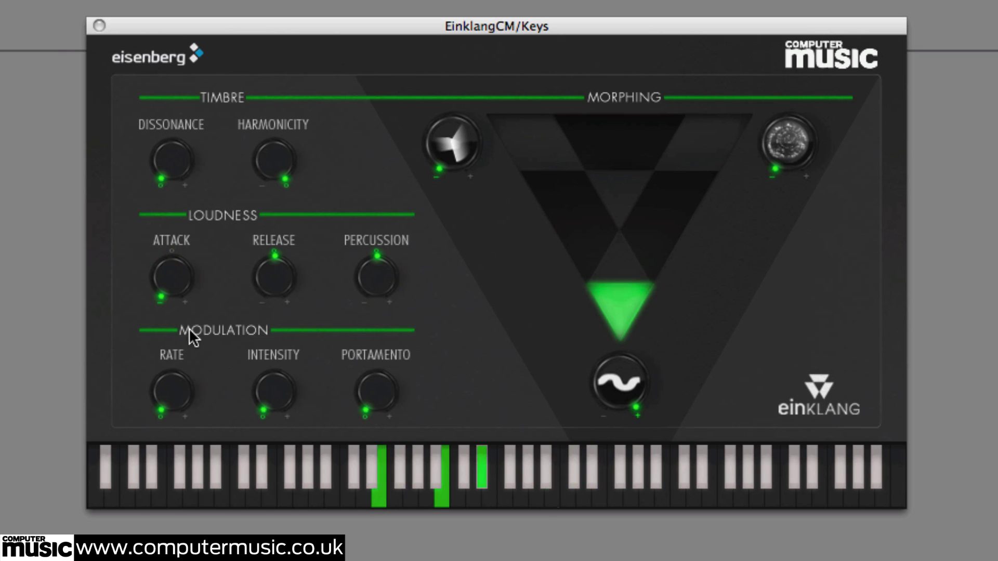
drag(178, 280, 179, 218)
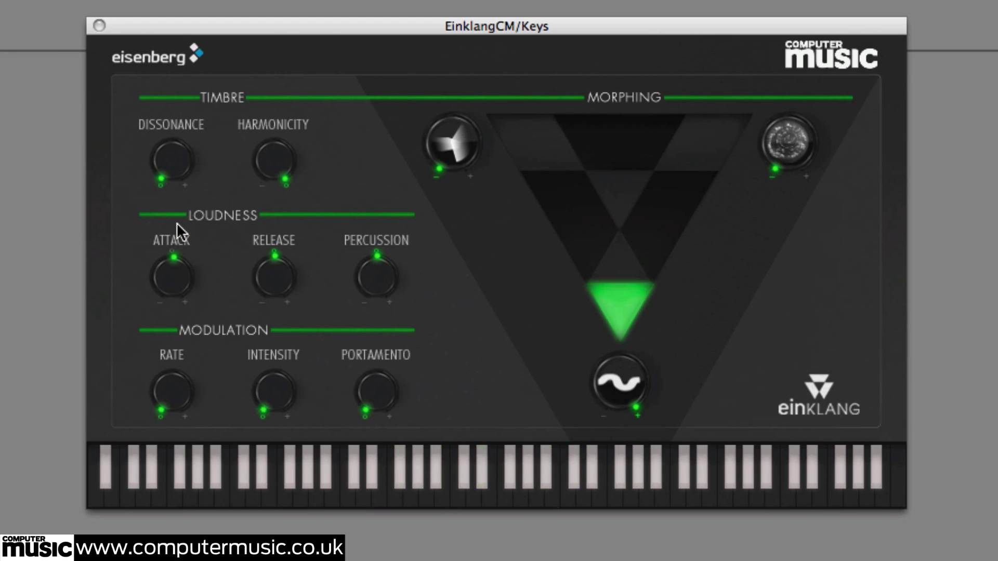
mouse_move(278, 294)
mouse_down()
mouse_move(276, 335)
mouse_move(278, 232)
mouse_move(257, 319)
mouse_move(270, 276)
mouse_up()
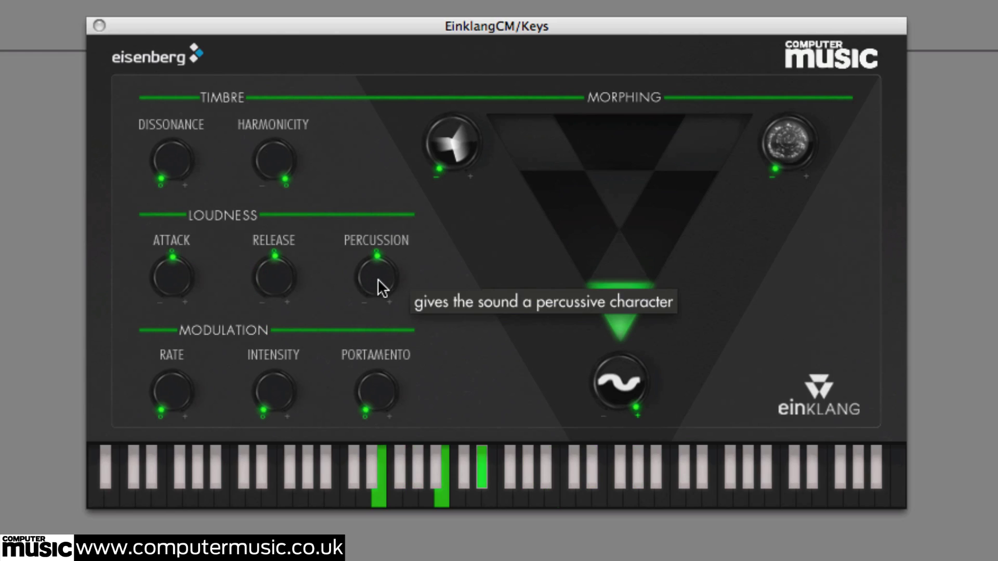
Audition the Percussion control at its maximum and at its minimum
drag(377, 278, 377, 212)
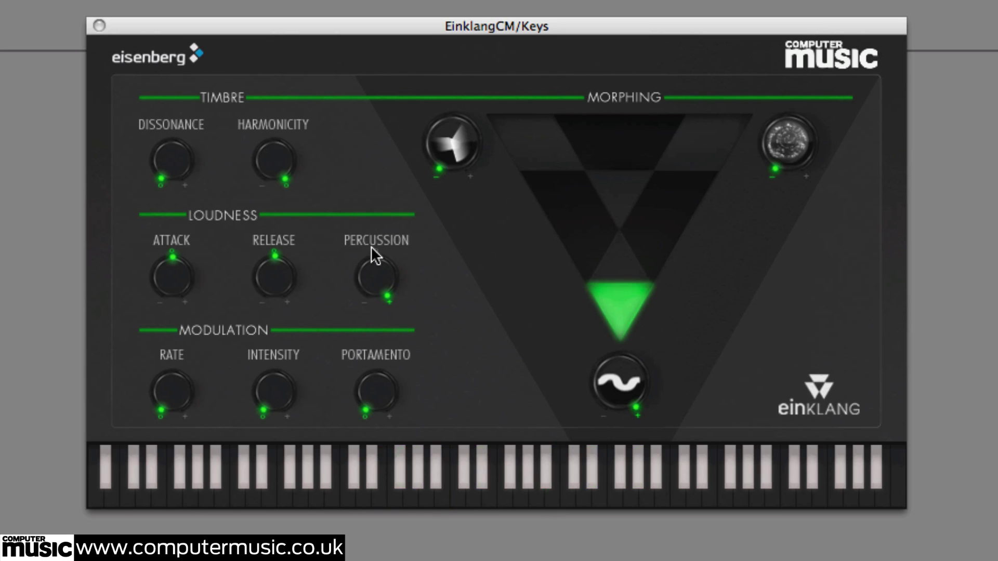
drag(370, 257, 360, 329)
drag(382, 285, 377, 326)
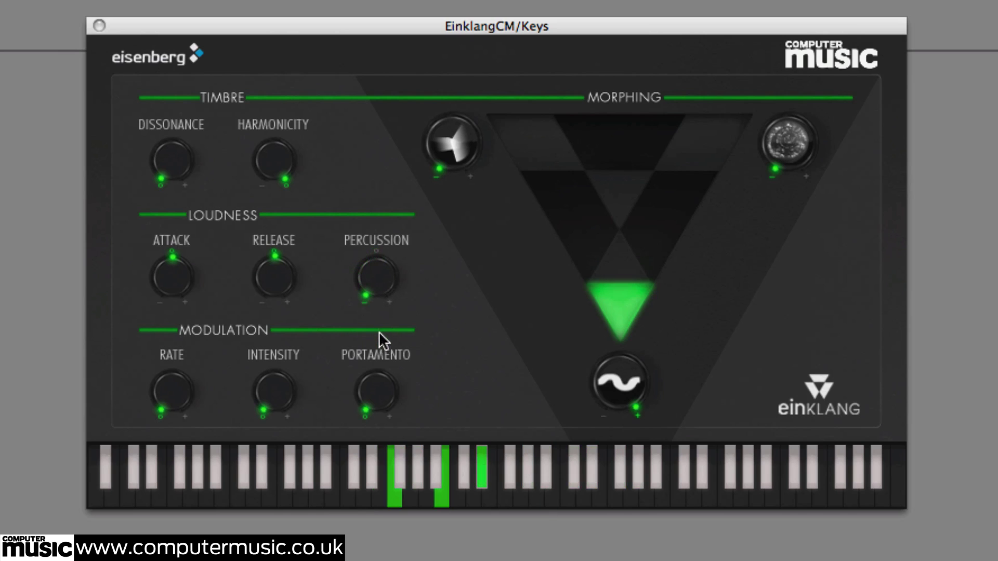
Try different Attack and Release amounts above neutral in combination with the minimum Percussion
drag(297, 280, 290, 267)
drag(187, 272, 188, 263)
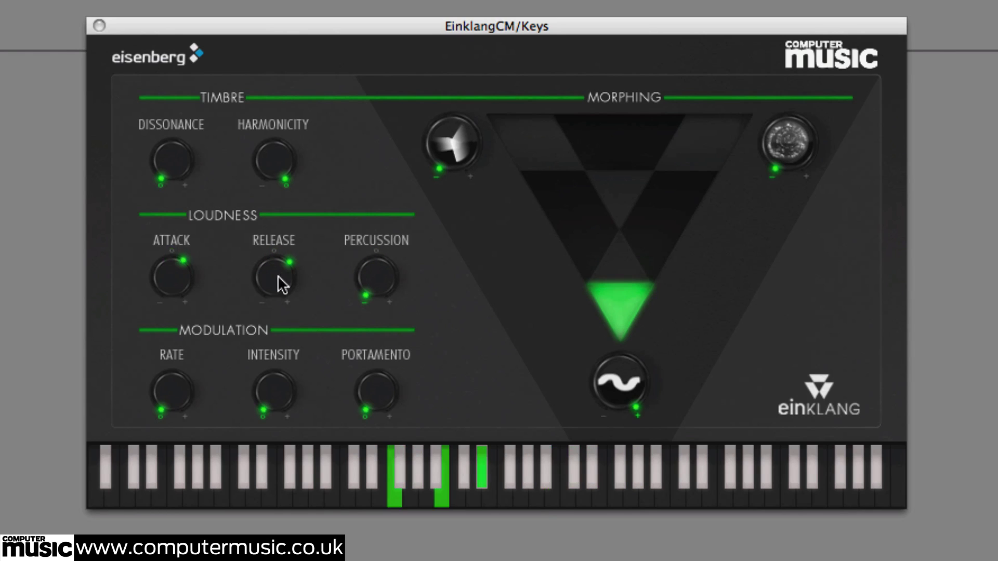
drag(276, 283, 285, 268)
drag(188, 275, 188, 271)
drag(266, 273, 286, 268)
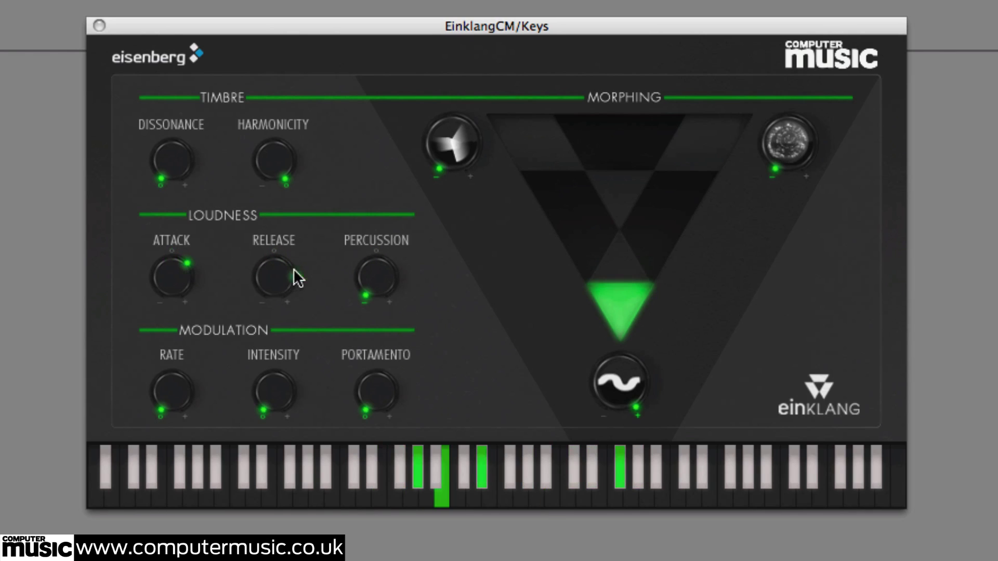
drag(177, 267, 167, 261)
Reset Percussion, Release and Attack to their neutral defaults
double_click(381, 279)
double_click(278, 276)
double_click(166, 274)
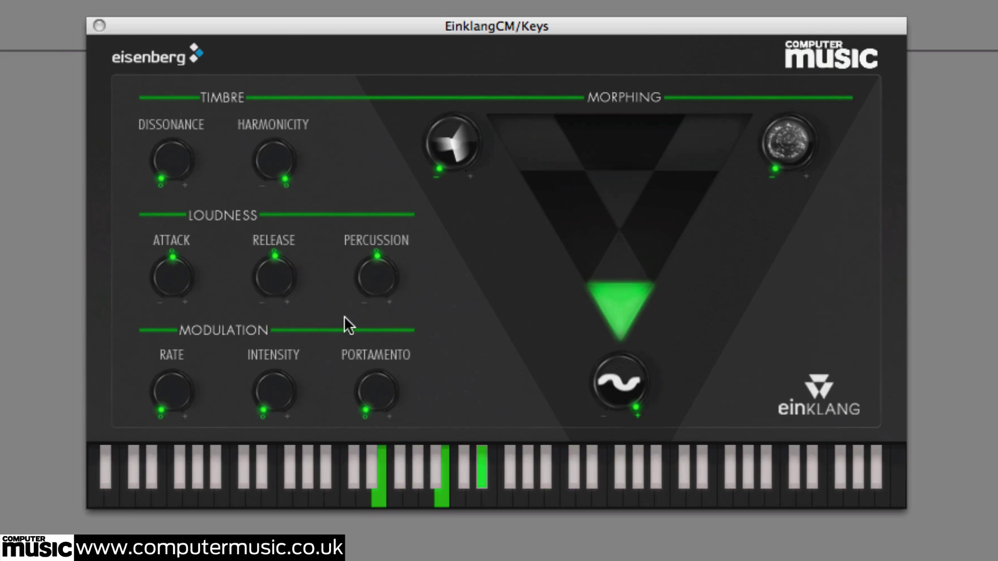
Audition small and large Portamento amounts, and reset Portamento to zero
mouse_move(379, 384)
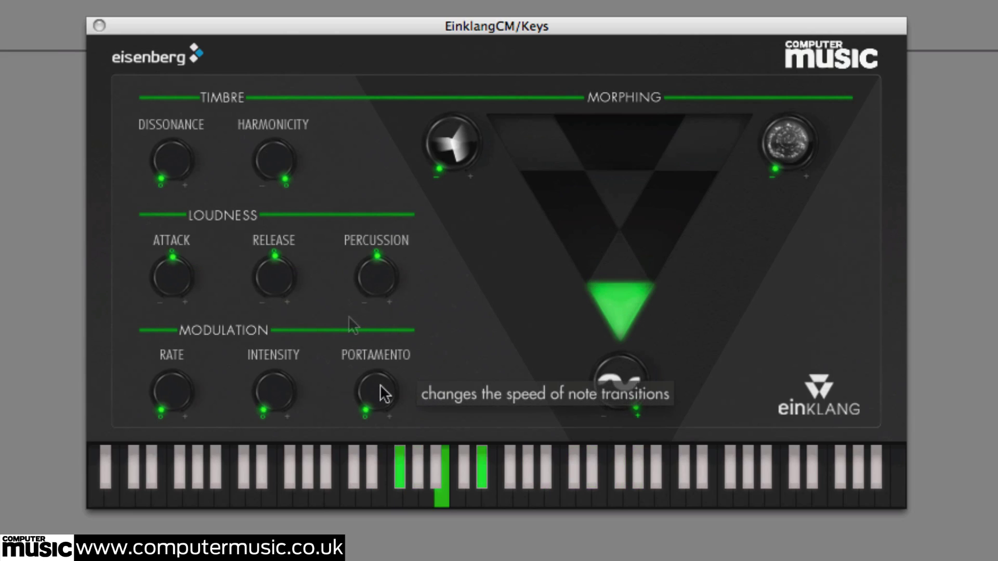
double_click(379, 384)
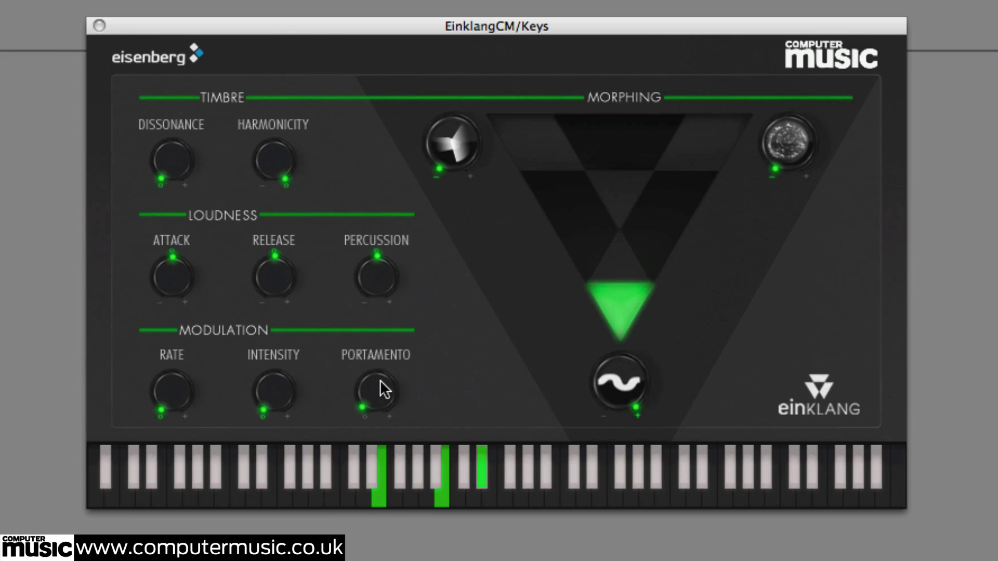
drag(379, 381, 379, 389)
drag(377, 385, 388, 318)
double_click(383, 387)
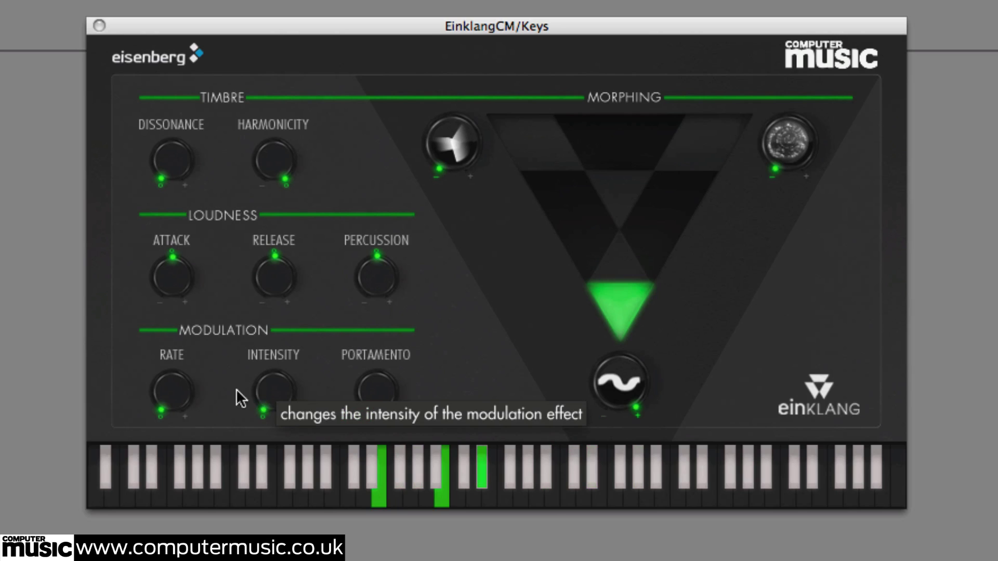
Audition modulation at maximum Rate with varying Intensity, and at a lower Rate with moderate Intensity
drag(173, 388, 173, 312)
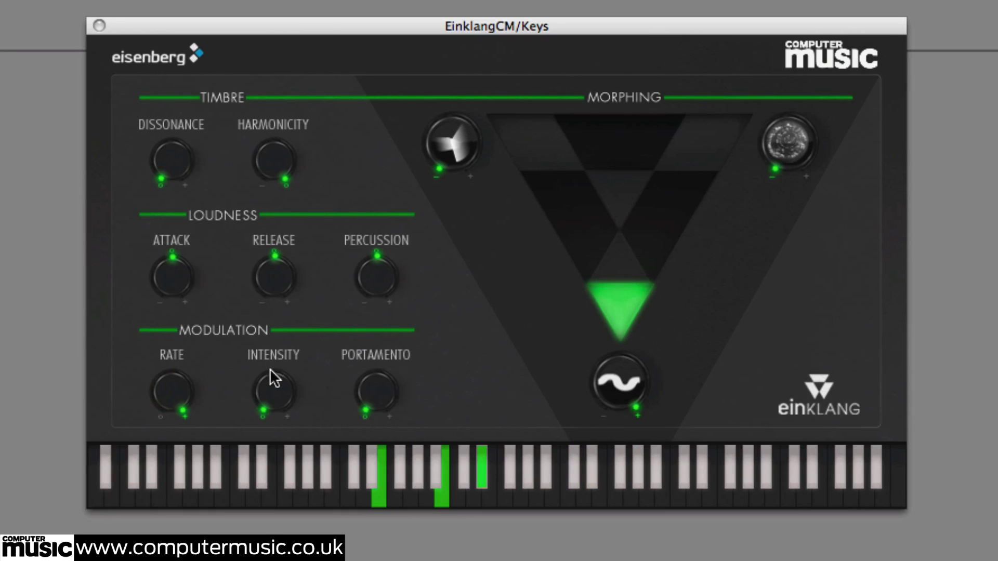
drag(277, 387, 279, 369)
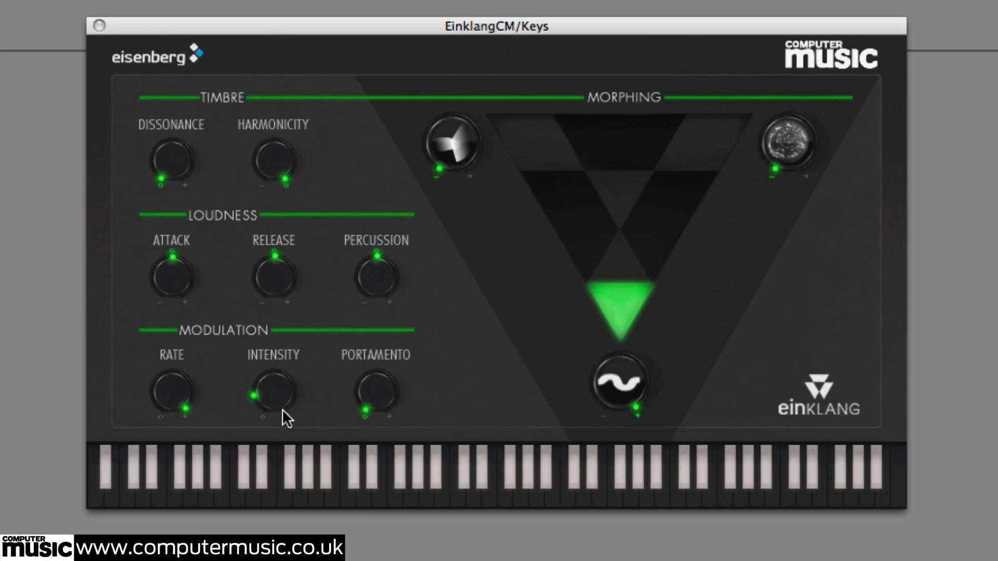
mouse_move(283, 400)
mouse_down()
mouse_move(278, 363)
mouse_move(270, 396)
mouse_move(288, 407)
mouse_move(280, 363)
mouse_move(273, 401)
mouse_move(270, 384)
mouse_move(198, 403)
mouse_move(289, 387)
mouse_up()
drag(200, 403, 196, 388)
drag(275, 403, 279, 354)
drag(278, 398, 285, 434)
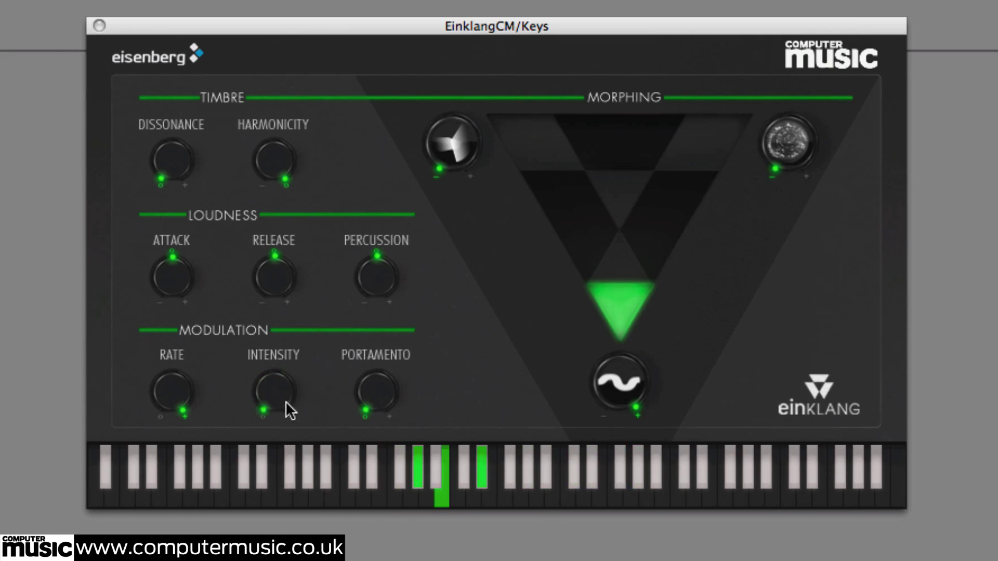
drag(196, 405, 189, 432)
drag(285, 390, 264, 371)
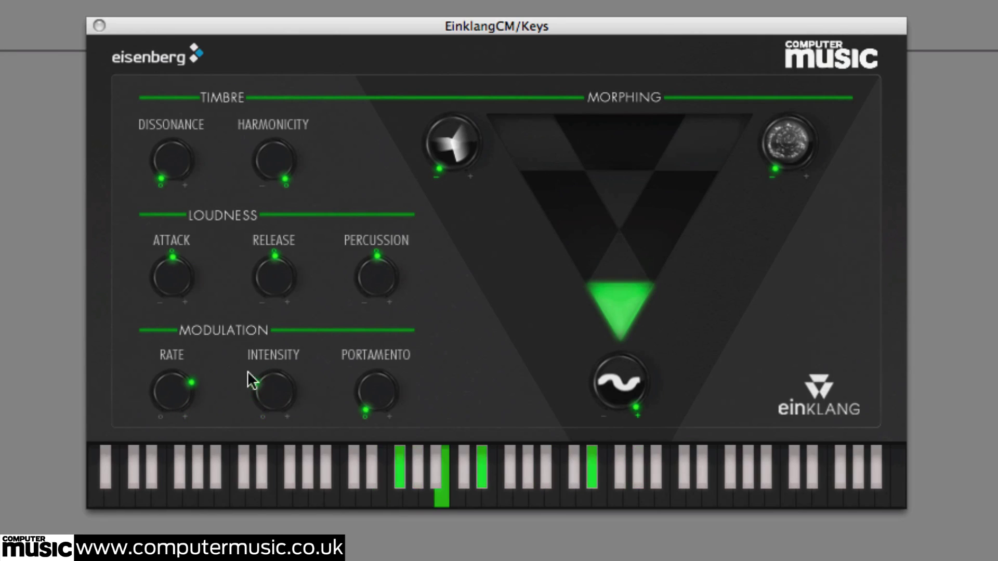
Morph to the blue corner and adjust the modulation there, ending with Rate at maximum and Intensity at zero
drag(574, 327, 694, 153)
drag(280, 392, 280, 417)
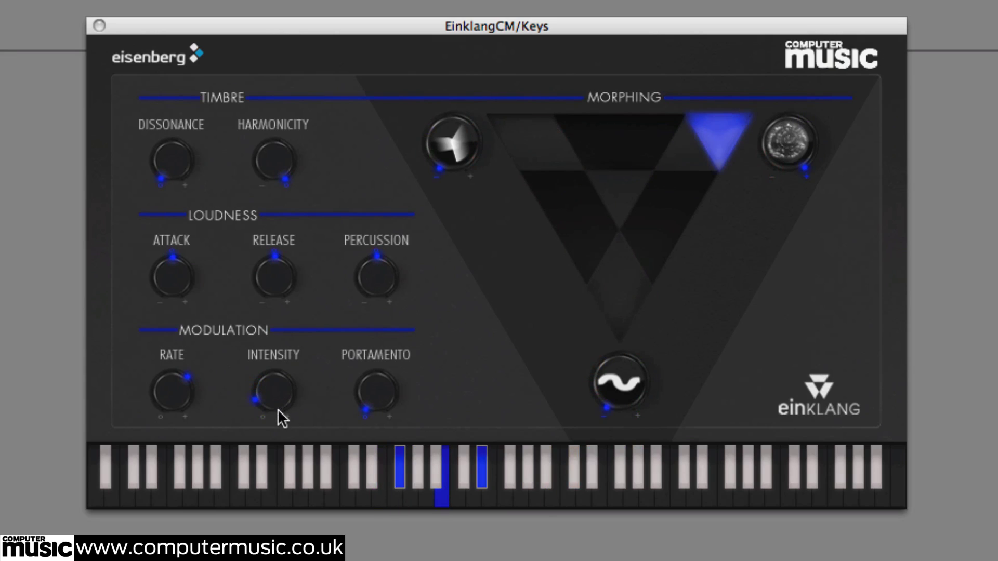
drag(184, 392, 185, 385)
drag(264, 395, 280, 396)
drag(174, 405, 208, 285)
Sweep Dissonance from zero up to its maximum and back down to zero
drag(177, 180, 127, 334)
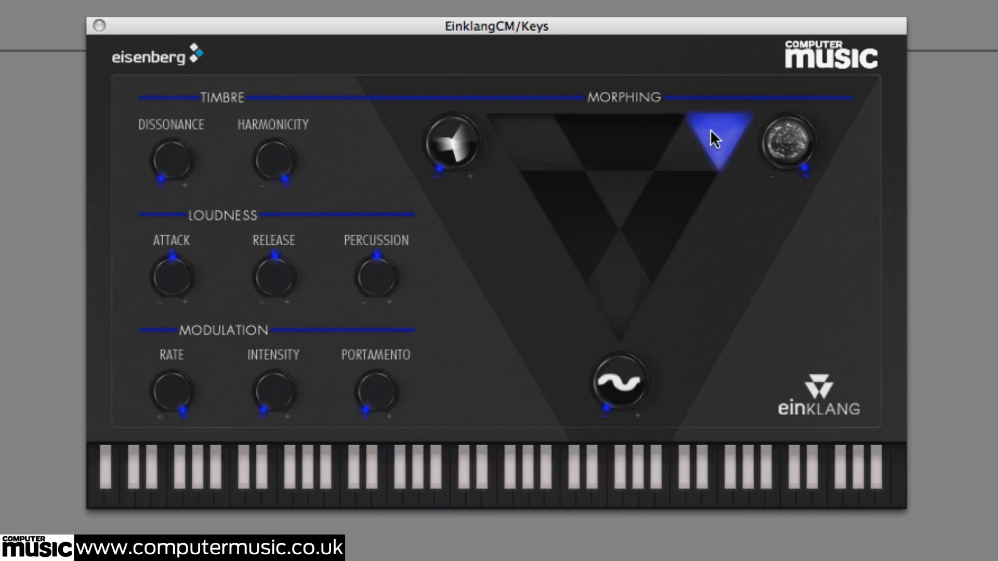
drag(174, 123, 195, 232)
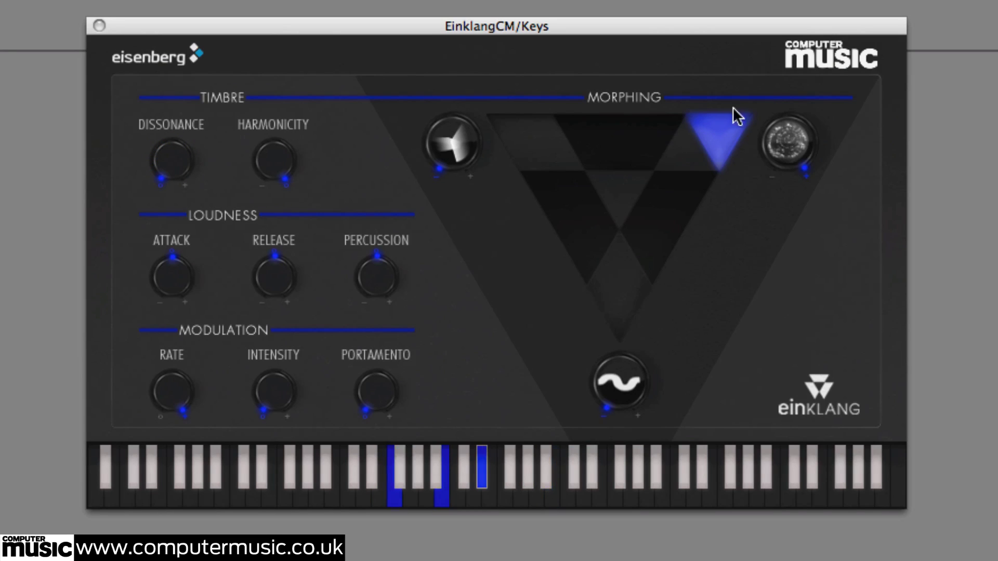
drag(179, 127, 169, 227)
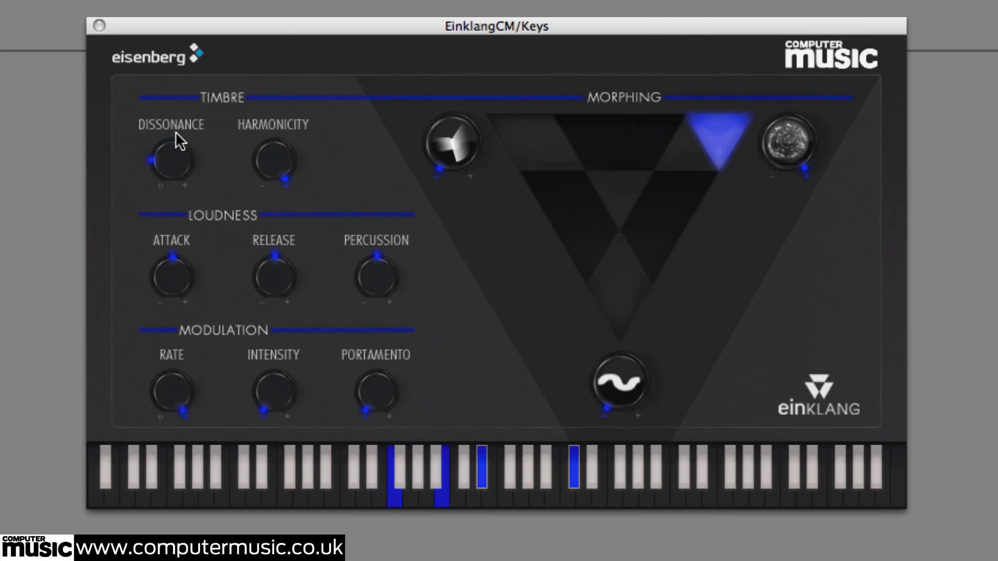
drag(174, 124, 164, 14)
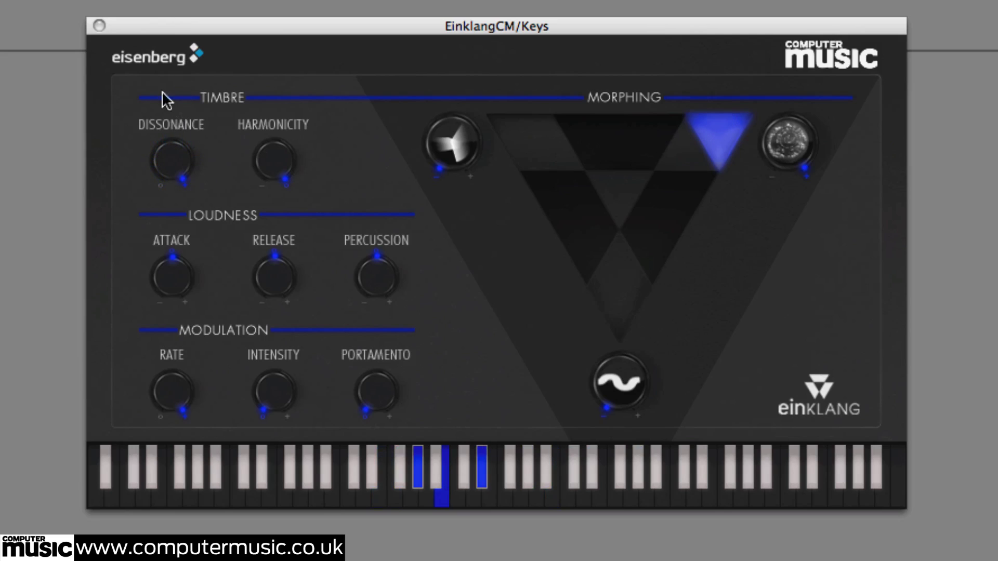
drag(158, 55, 169, 190)
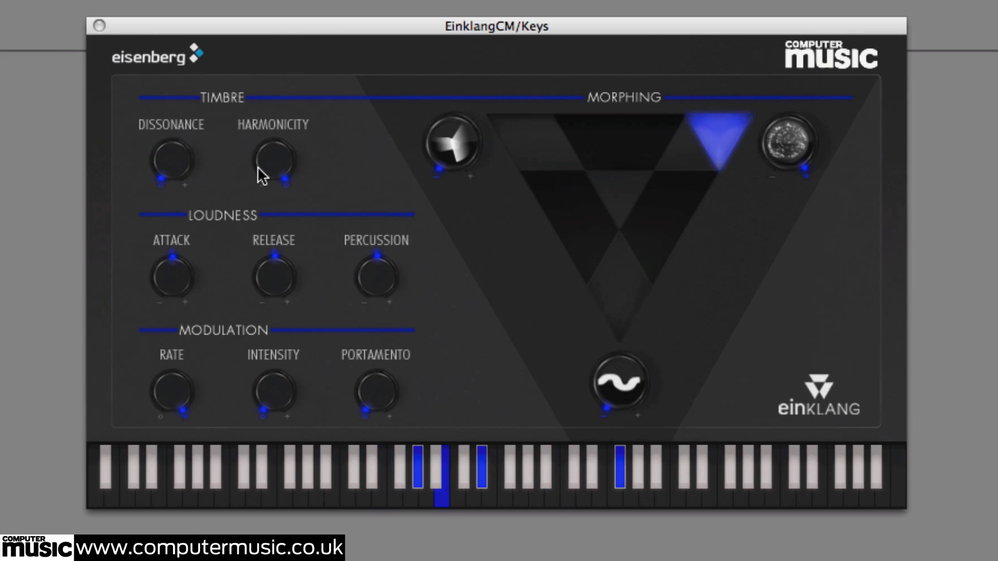
Lower Harmonicity in stages from its default to around the middle of its range
mouse_move(279, 164)
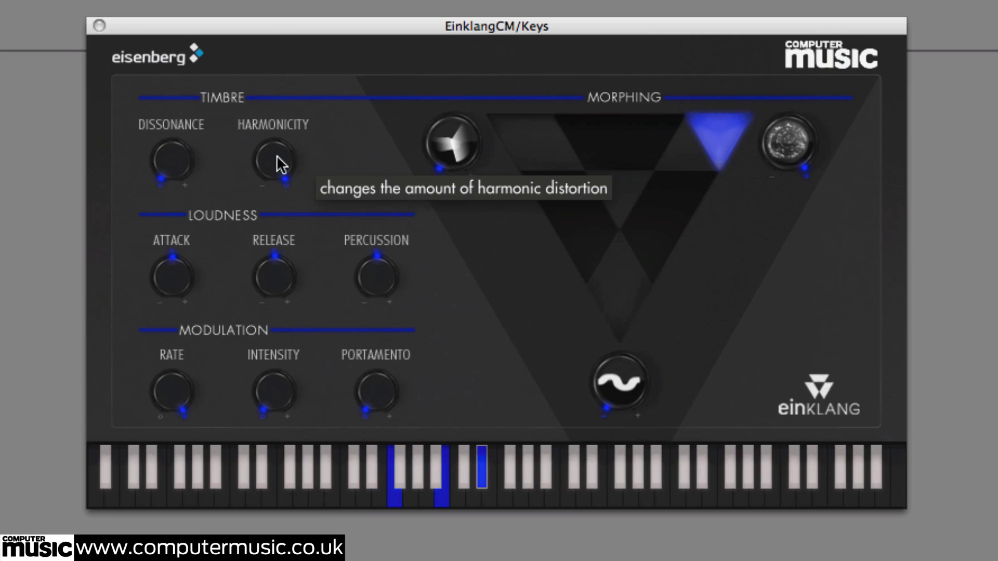
drag(276, 152, 276, 160)
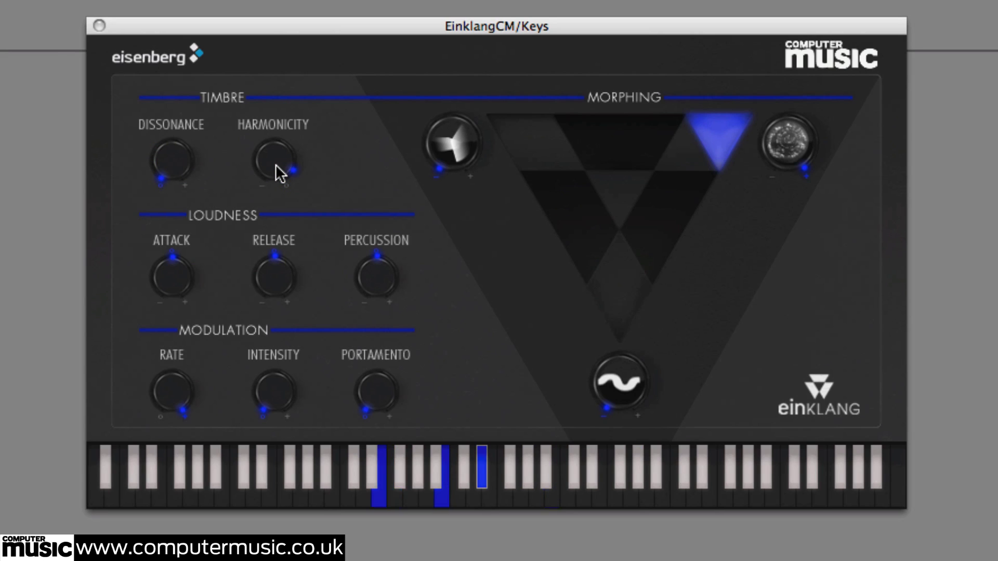
scroll(283, 173, up, 2)
drag(281, 168, 280, 170)
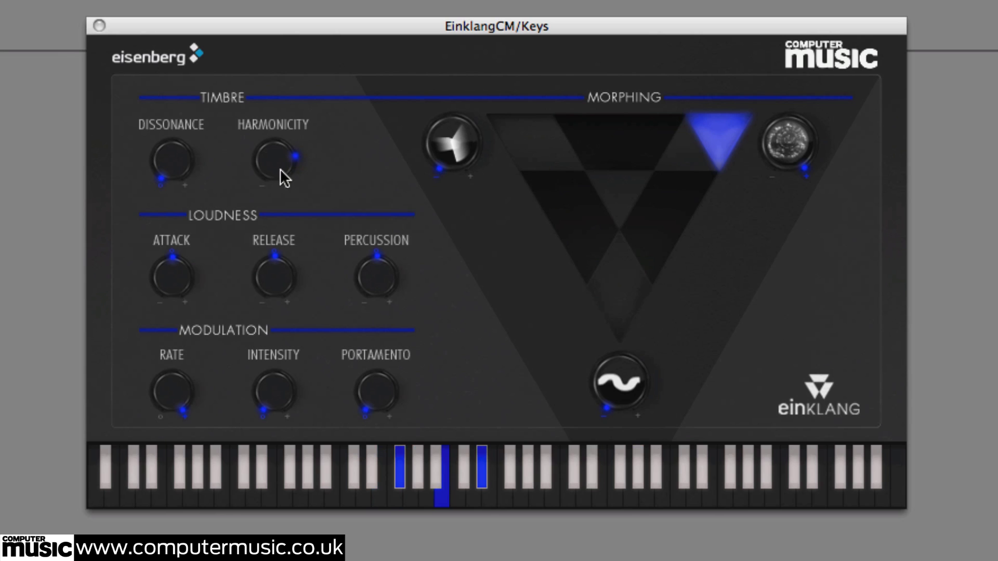
mouse_move(282, 165)
mouse_down()
mouse_move(277, 151)
mouse_move(276, 167)
mouse_move(279, 160)
mouse_up()
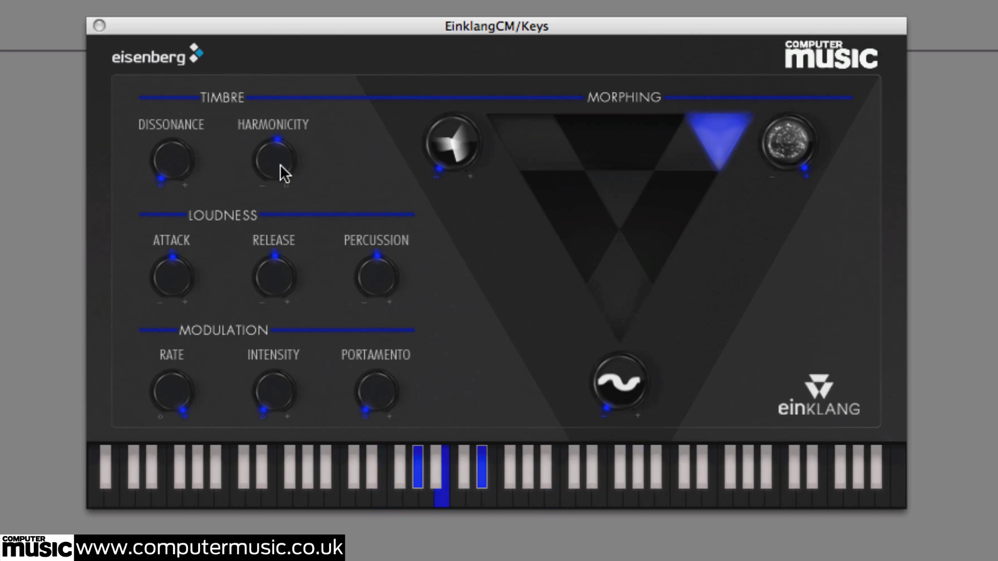
mouse_move(279, 168)
mouse_down()
mouse_move(279, 156)
mouse_move(273, 207)
mouse_move(284, 138)
mouse_up()
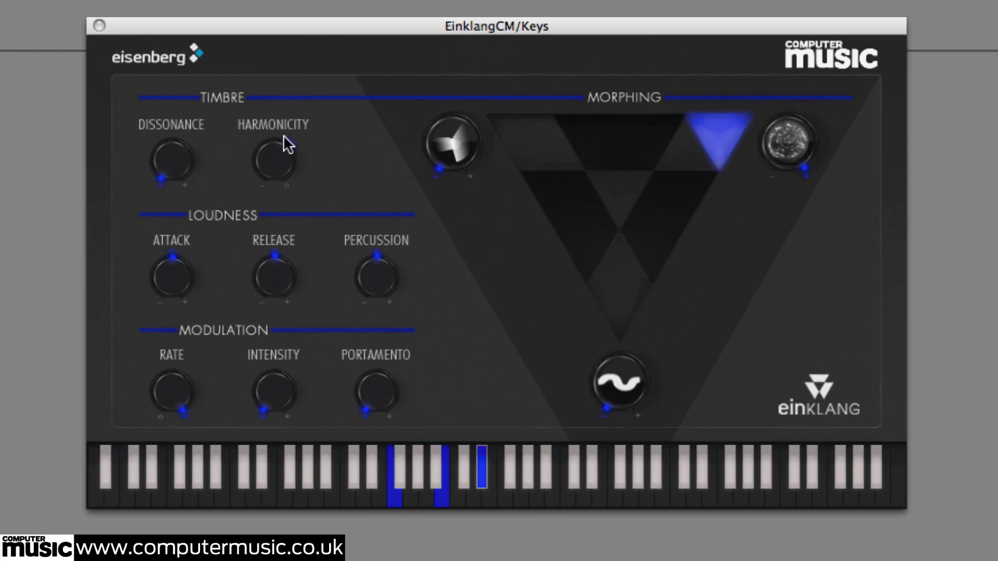
Morph to the green corner and shape its sound with lower Release, raised Percussion and minimum Harmonicity
click(620, 307)
drag(278, 197, 273, 219)
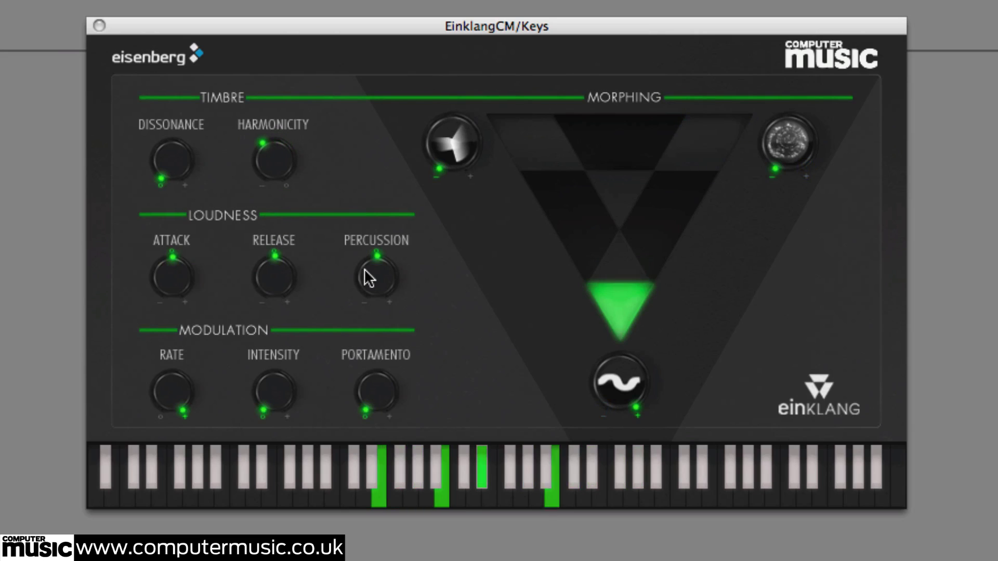
drag(273, 280, 270, 305)
drag(375, 283, 385, 270)
drag(283, 152, 275, 172)
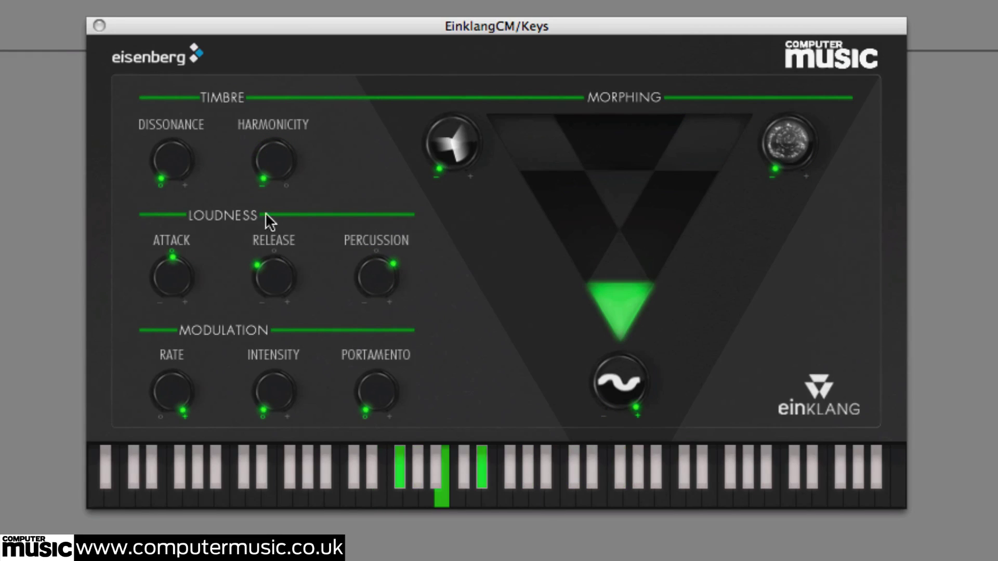
Audition Dissonance at maximum with Release raised slightly, and reset Dissonance and Harmonicity to their defaults
drag(176, 169, 192, 56)
drag(271, 279, 270, 268)
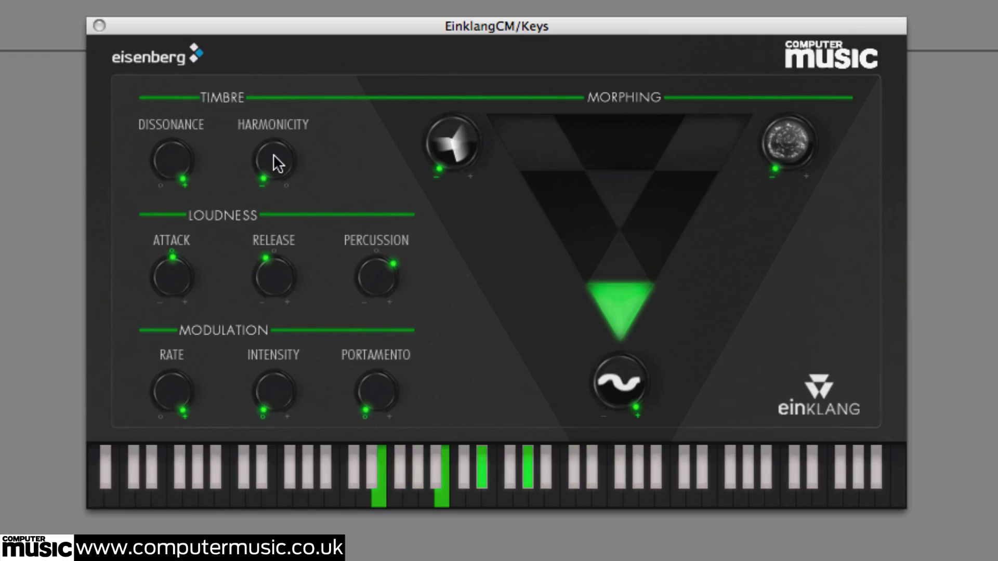
double_click(152, 164)
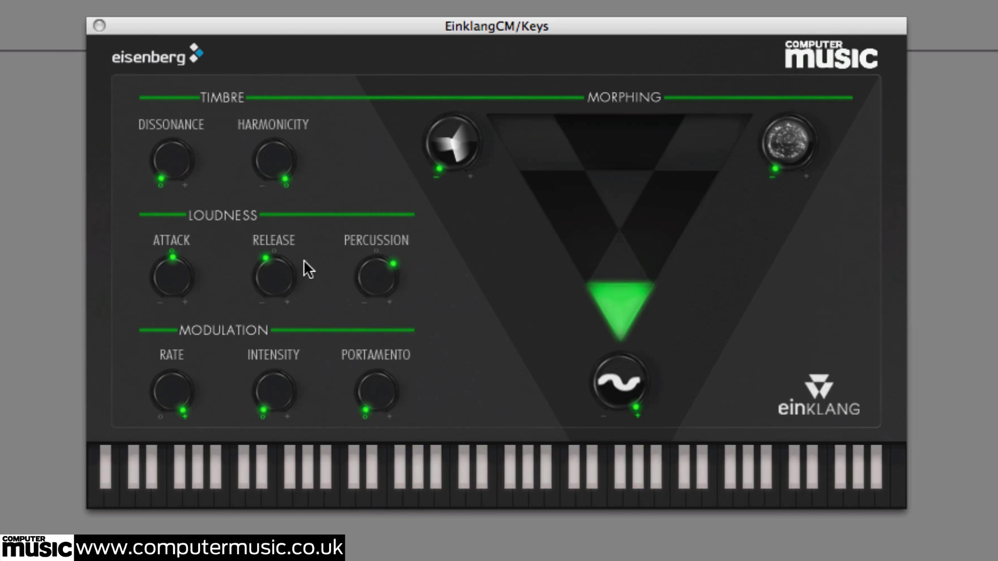
Morph the sound fully to the blue corner of the morphing triangle
drag(603, 320, 827, 142)
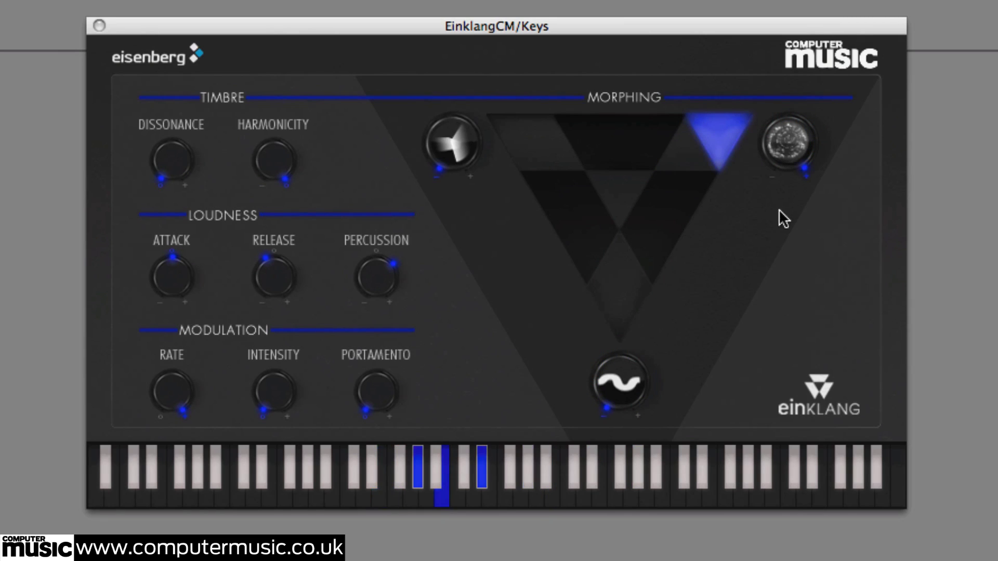
Open the synth's Options window and arrange both windows so all its MIDI Control settings are in view
click(819, 392)
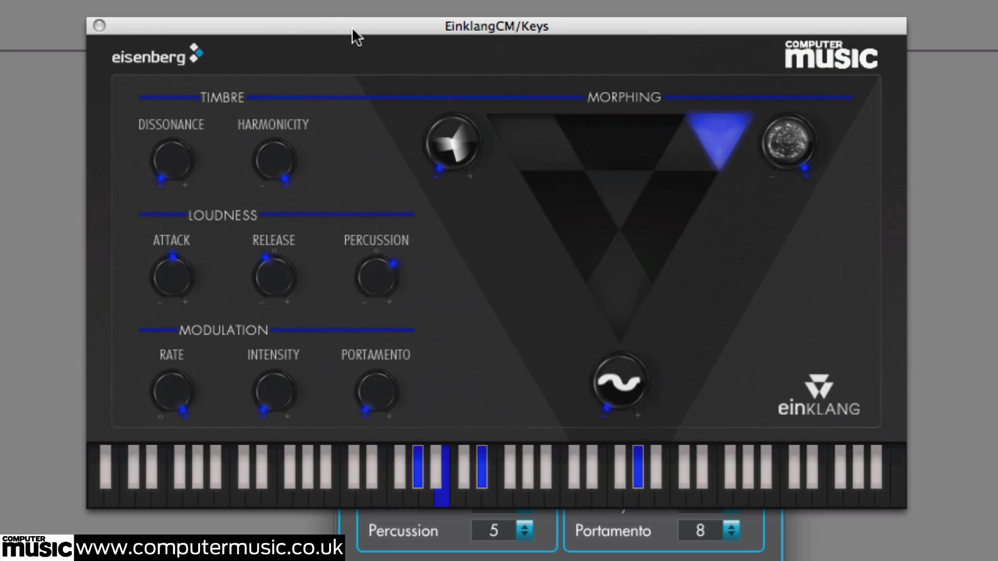
drag(379, 29, 997, 106)
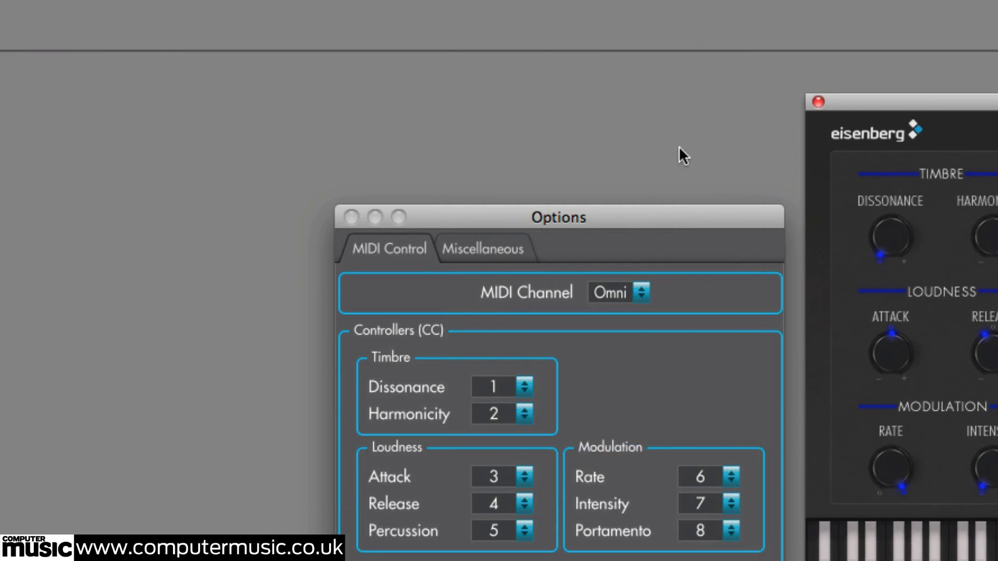
drag(591, 210, 587, 9)
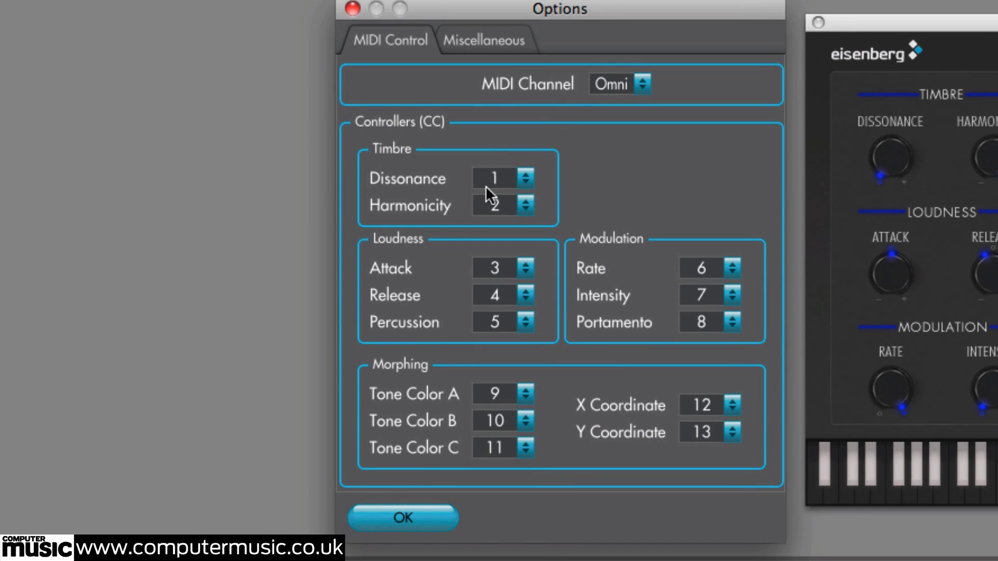
Examine the controller number choices for Dissonance and Attack, keep their assignments, and close the Options window
click(526, 183)
click(592, 199)
click(530, 264)
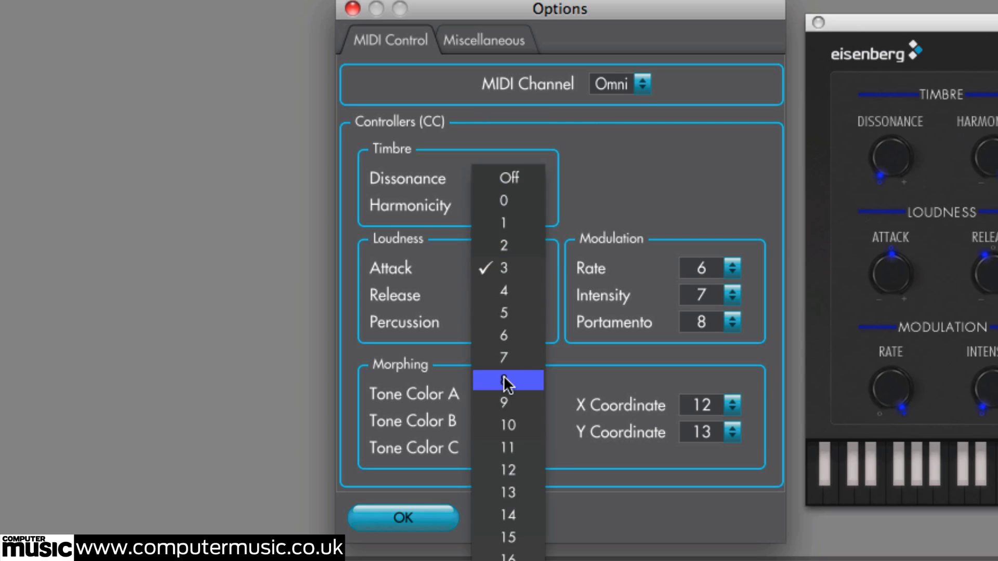
click(592, 203)
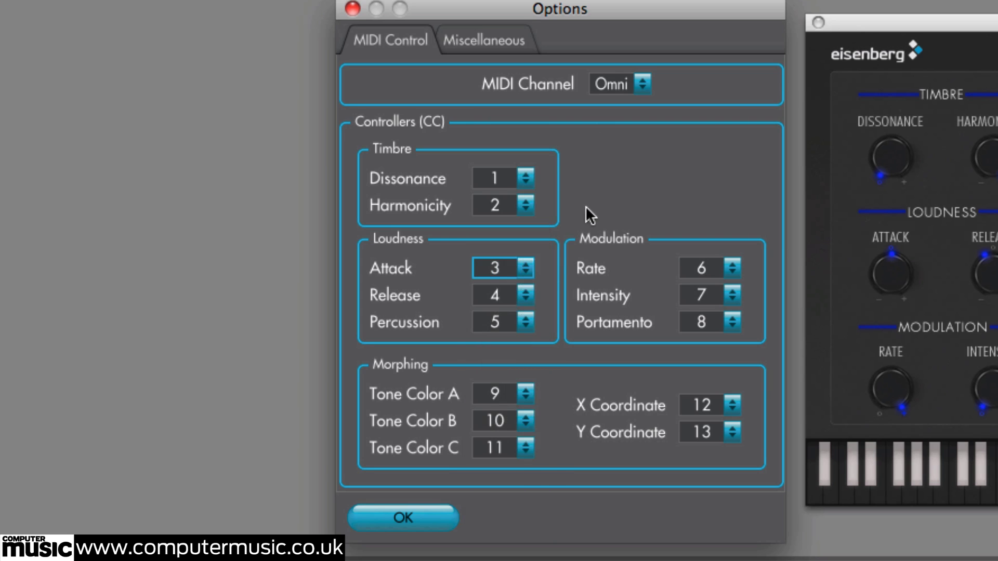
click(353, 9)
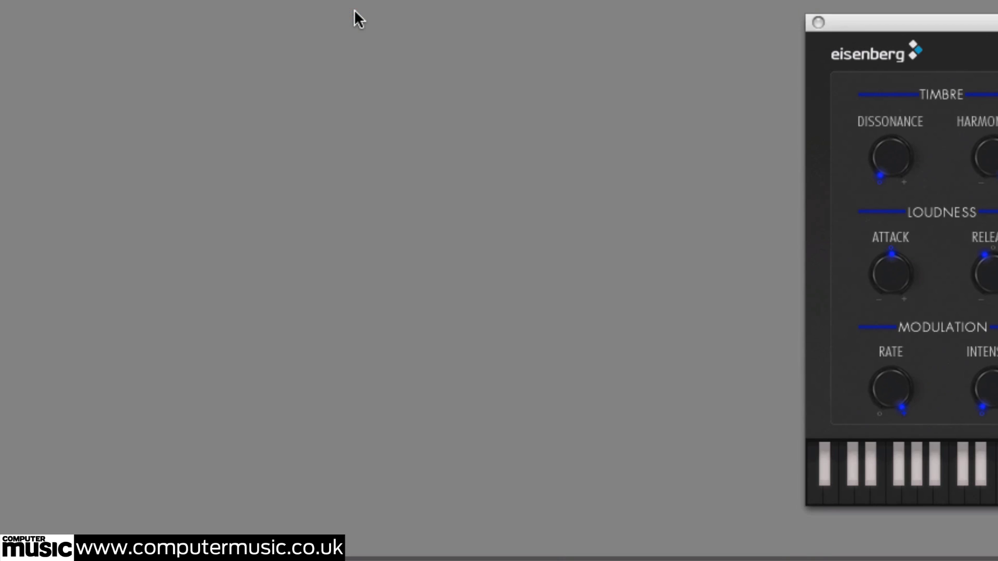